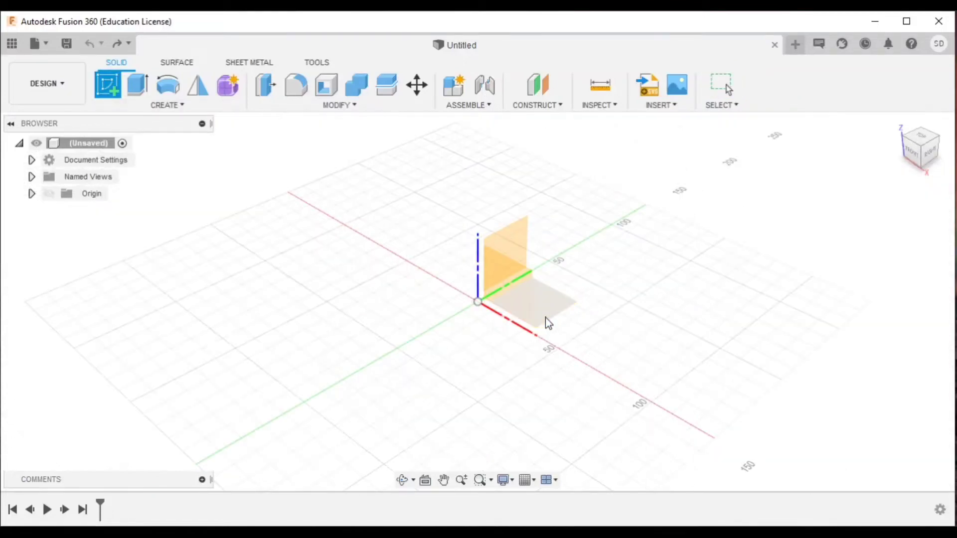
Sketch a 65 by 15 mm rectangle from the origin on the XY plane
left_click(547, 318)
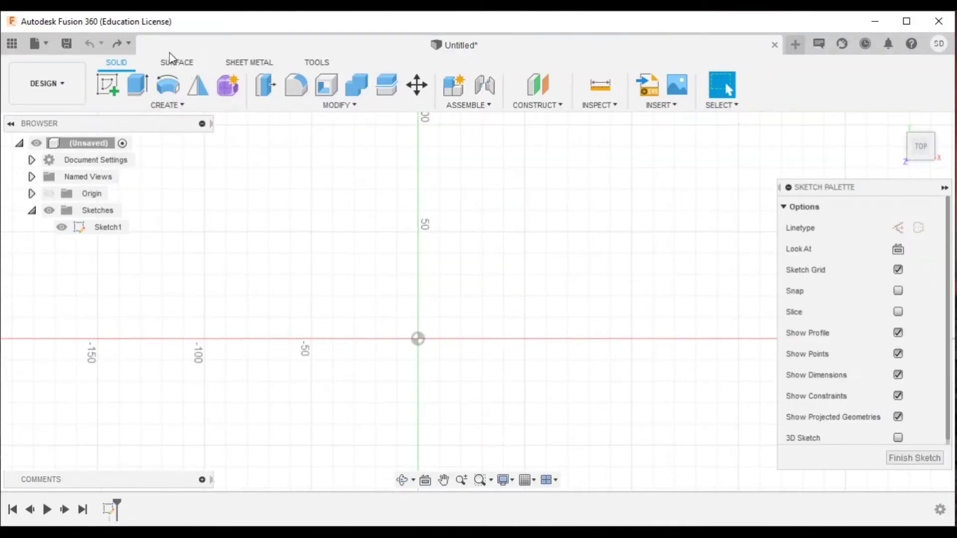
left_click(137, 84)
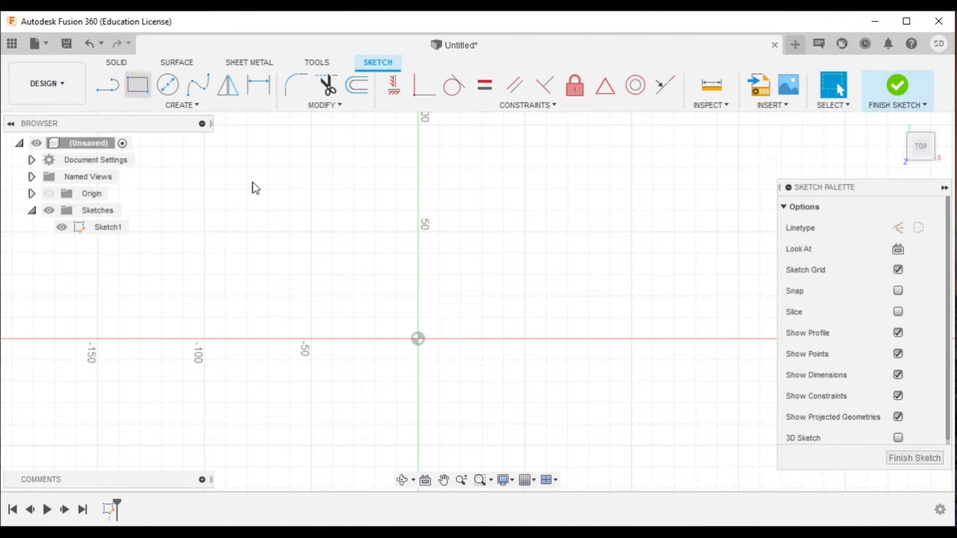
left_click(418, 340)
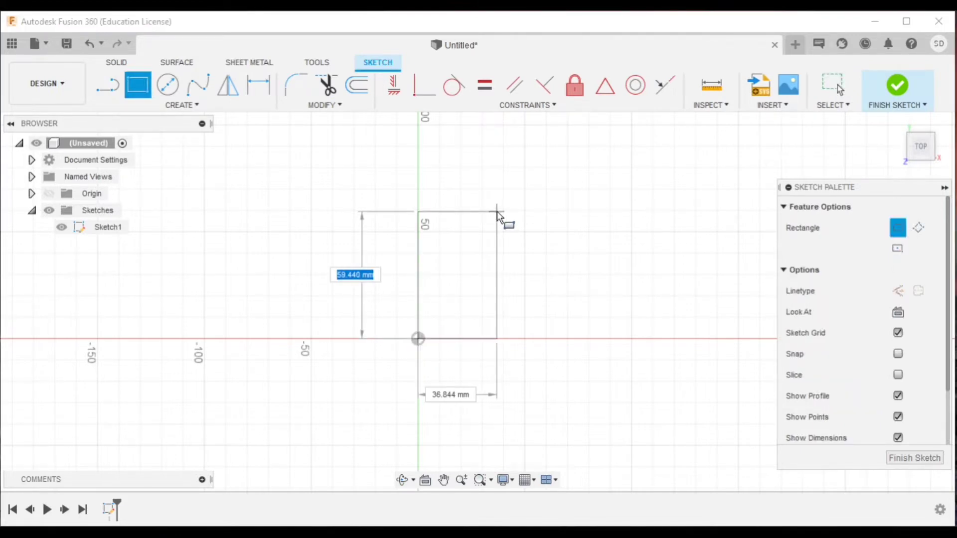
type("5")
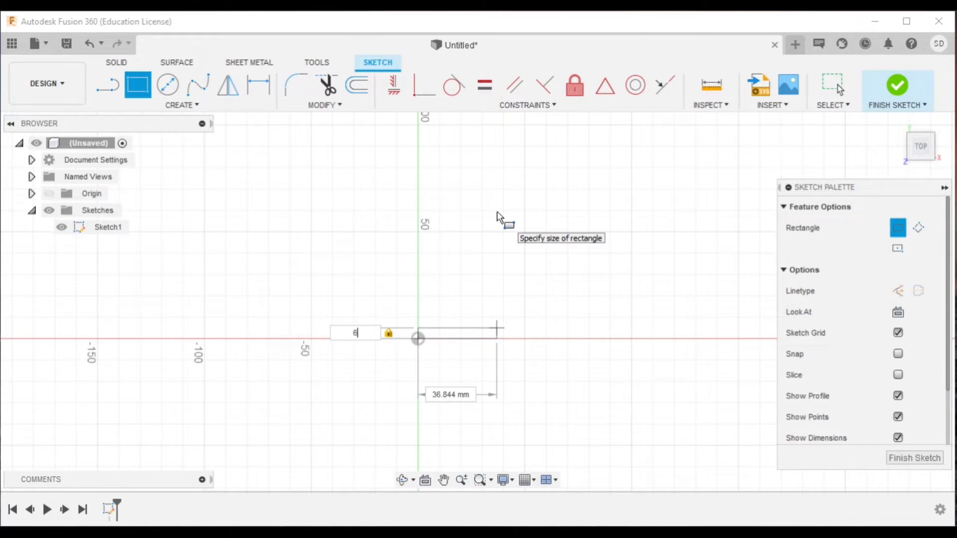
type("5")
key("Tab")
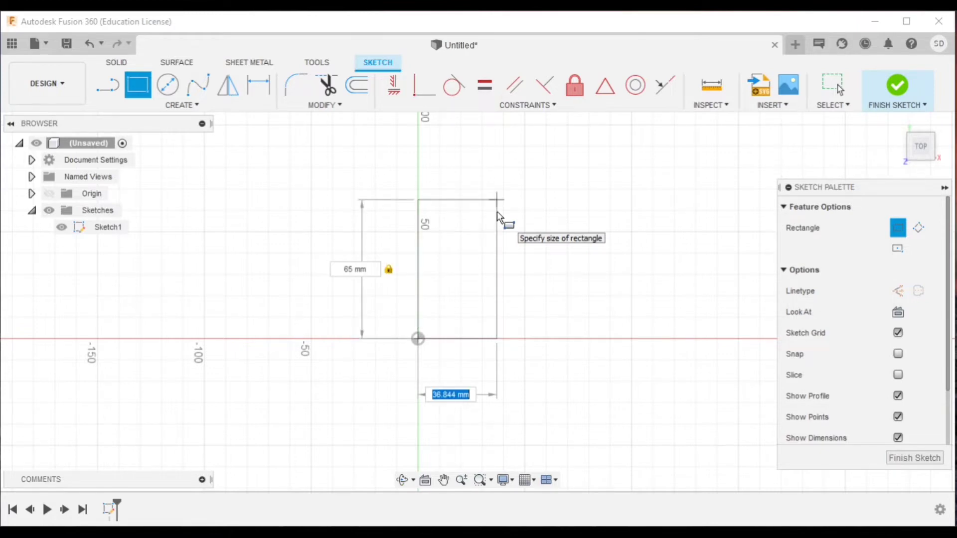
type("15")
key("Return")
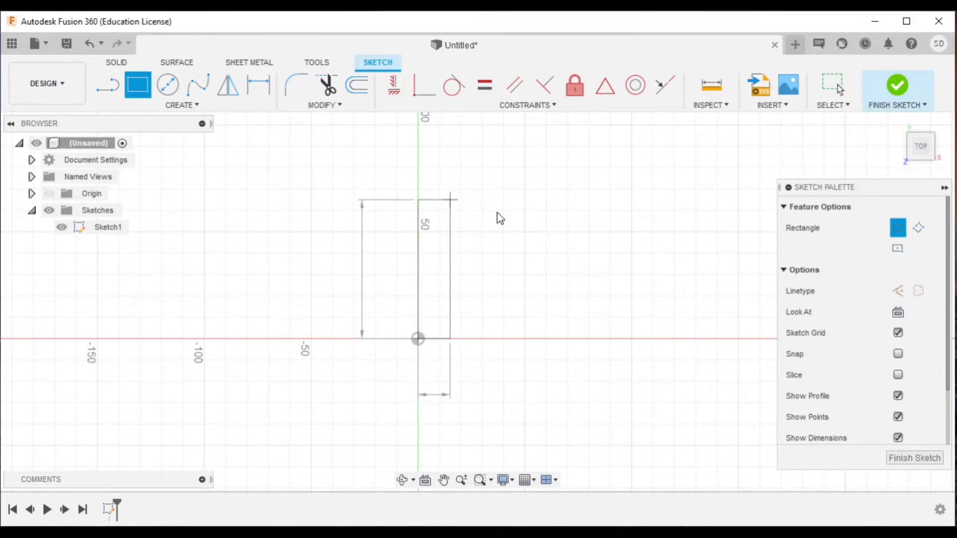
key("Escape")
Draw a 150 mm line from the origin at 45 degrees beside the rectangle
left_click(107, 88)
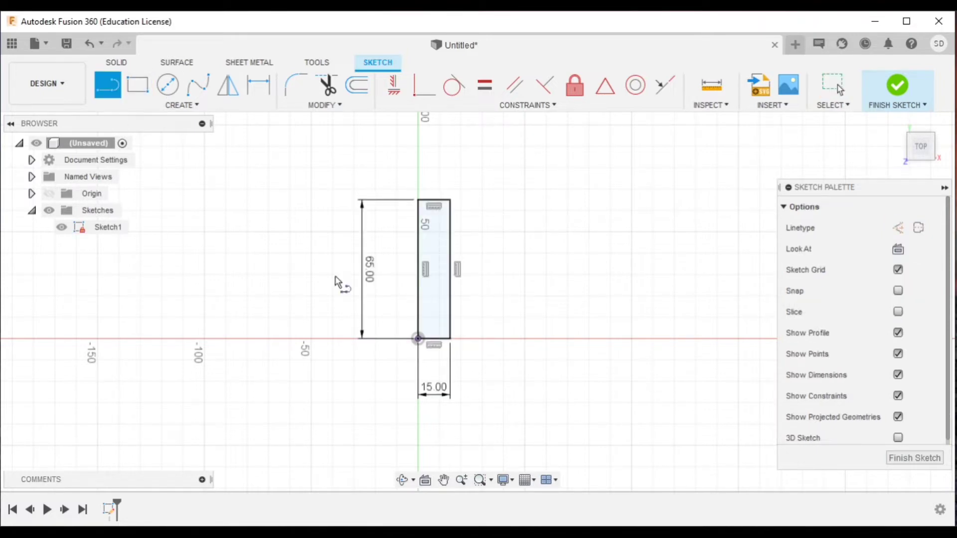
left_click(418, 338)
middle_click_drag(604, 201, 474, 329)
type("15")
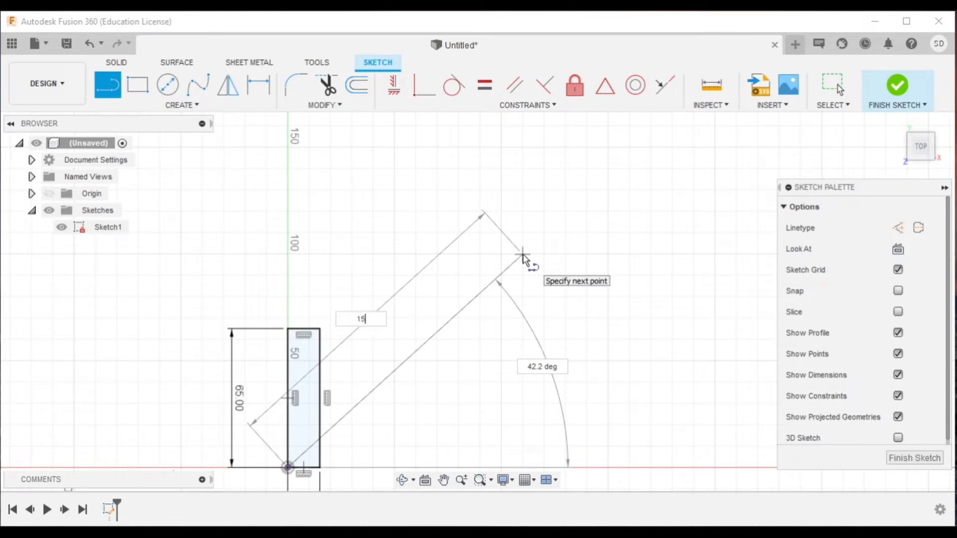
type("0")
key("Tab")
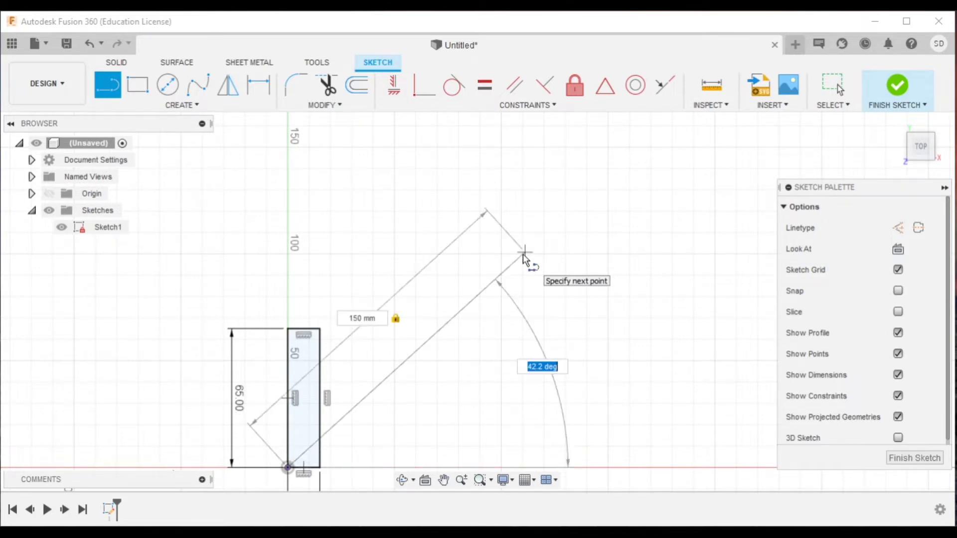
type("45")
key("Return")
key("Escape")
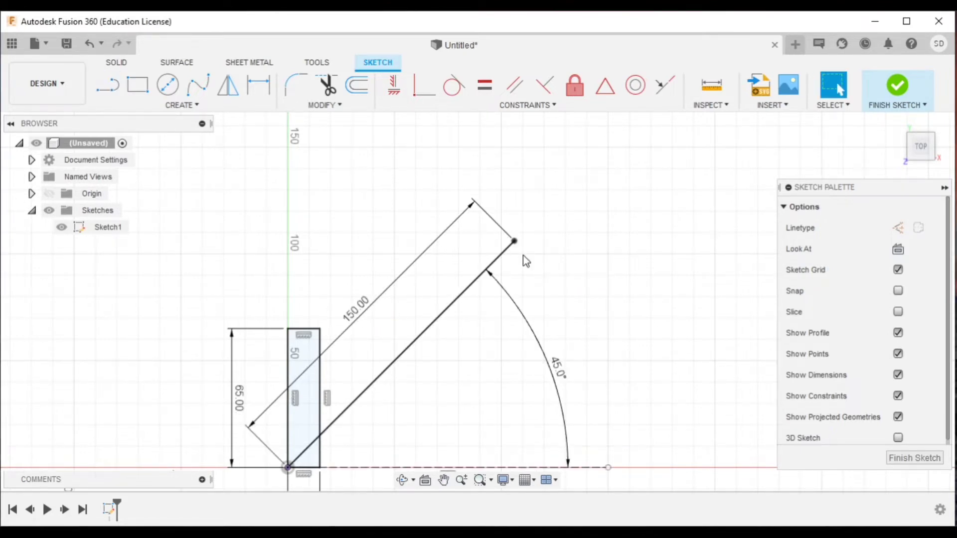
Draw the arm outline from the origin along the diagonal, bending outward toward the tip
middle_click_drag(436, 411, 469, 337)
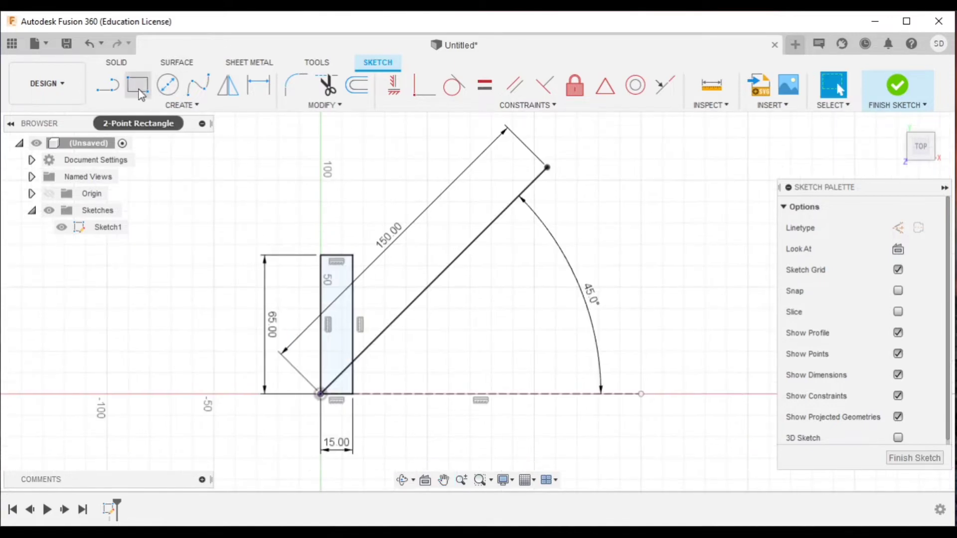
key("l")
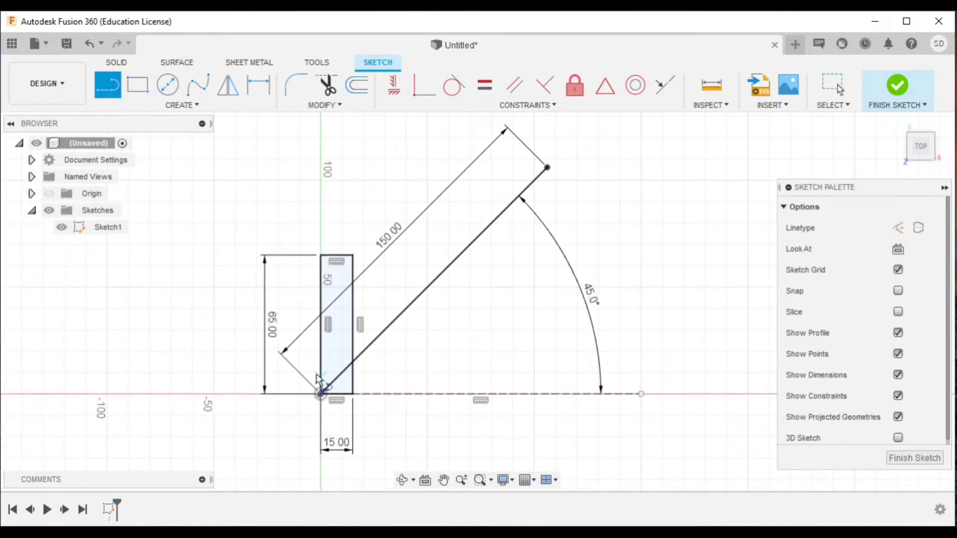
left_click(321, 393)
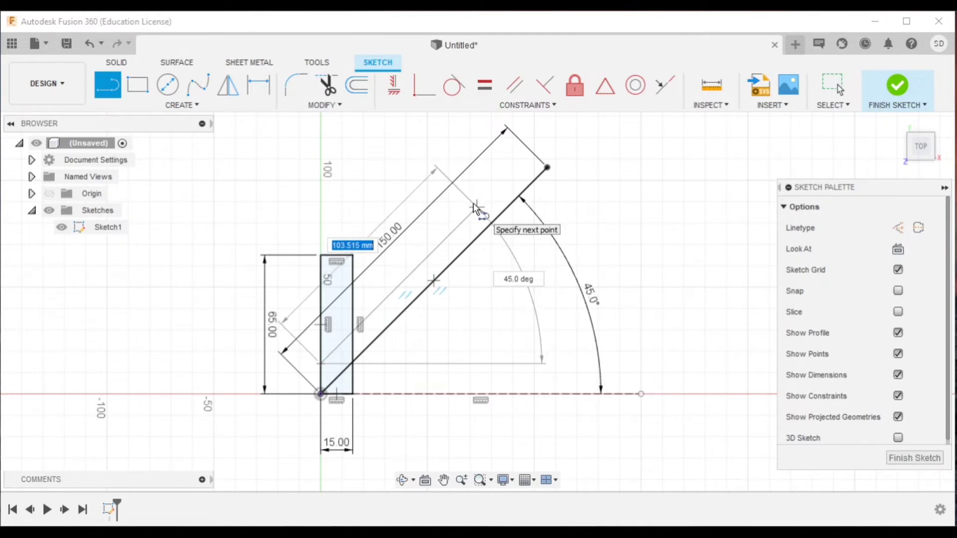
left_click(465, 217)
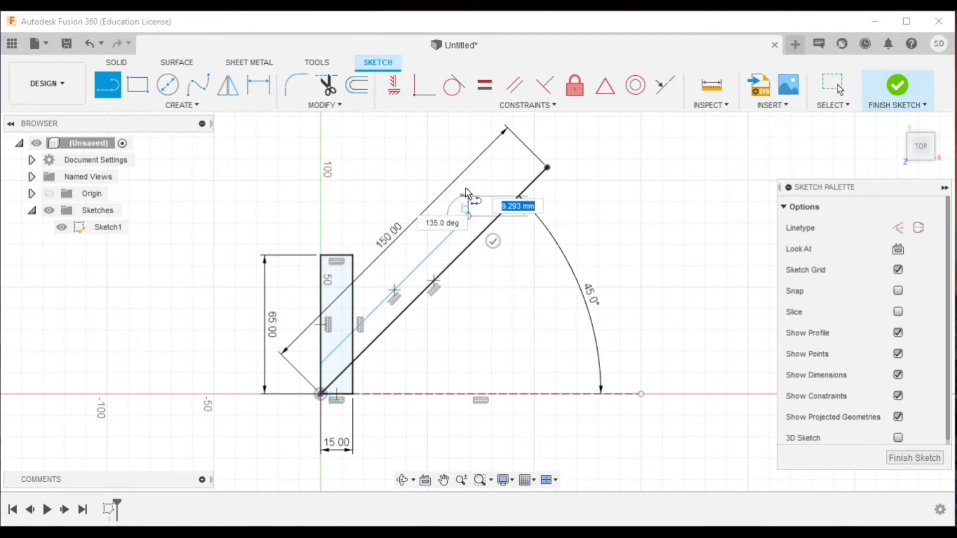
scroll(464, 196, "up", 3)
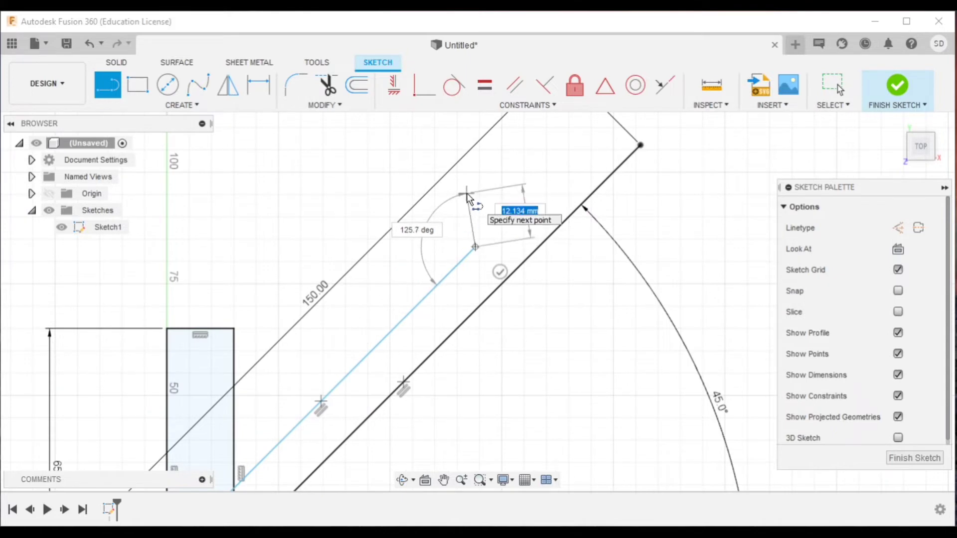
left_click(466, 193)
left_click(482, 152)
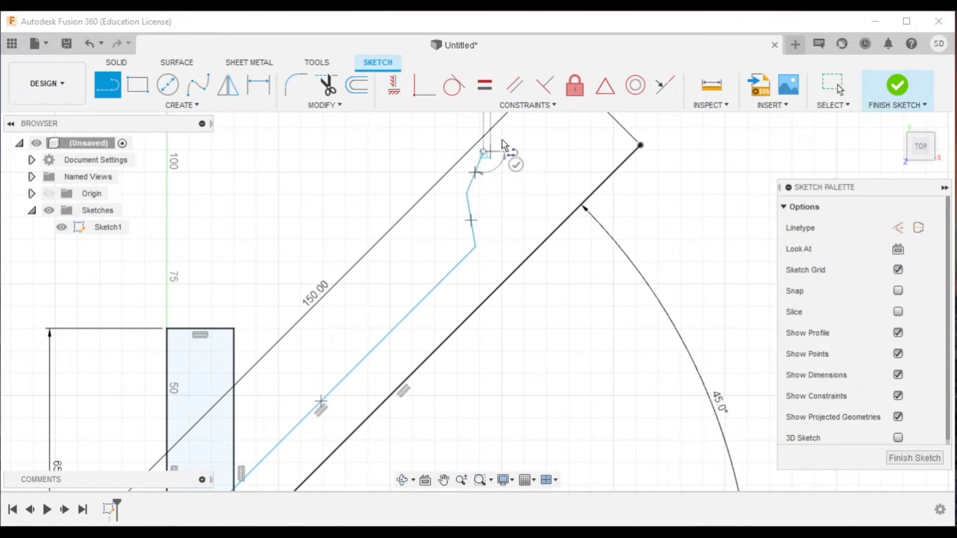
left_click(528, 146)
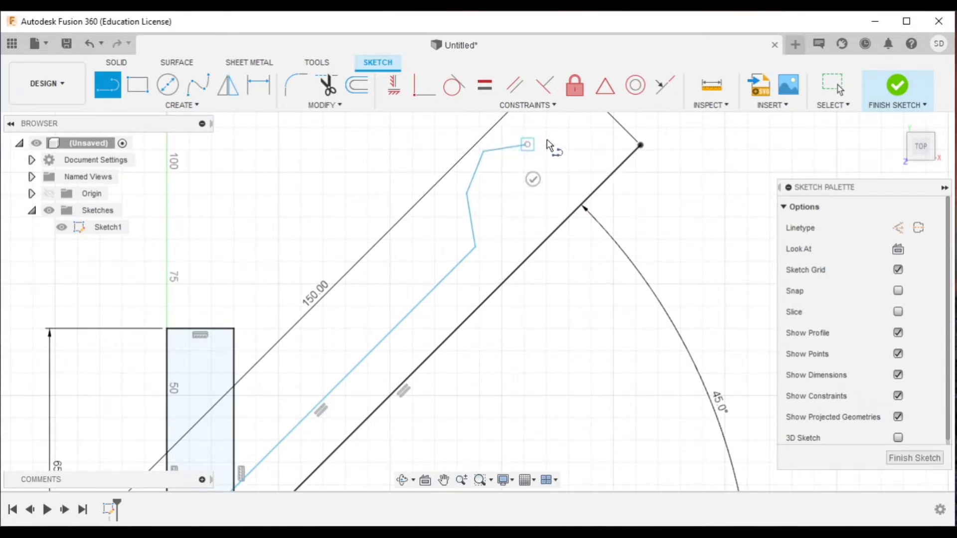
Add the tip segments, close the outline on the diagonal, and join the lower endpoint
middle_click_drag(549, 145, 523, 202)
left_click(509, 213)
left_click(565, 217)
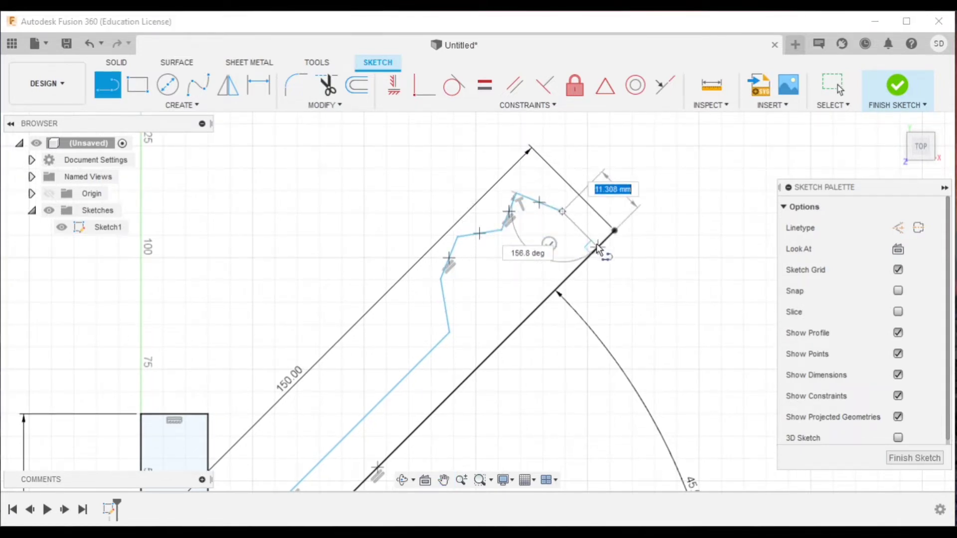
left_click(597, 247)
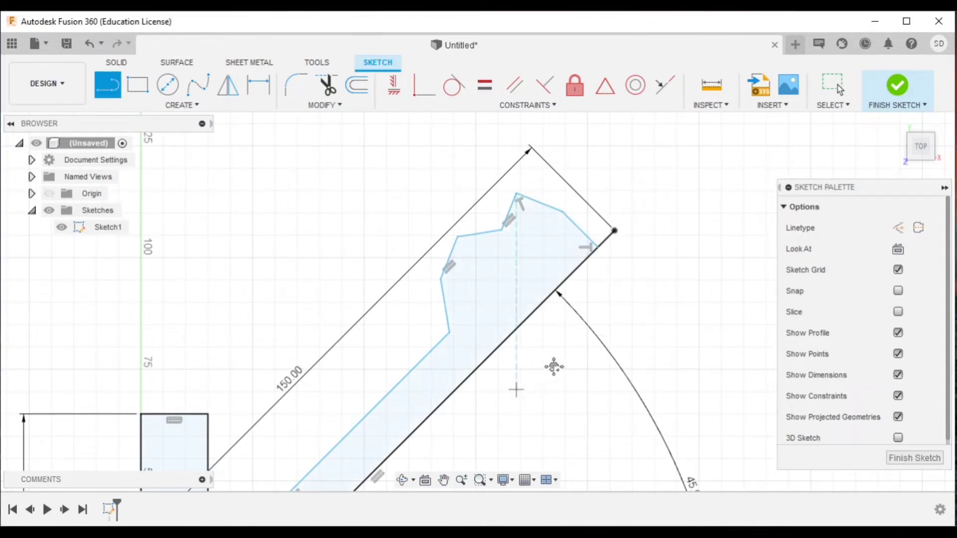
middle_click_drag(573, 427, 577, 342)
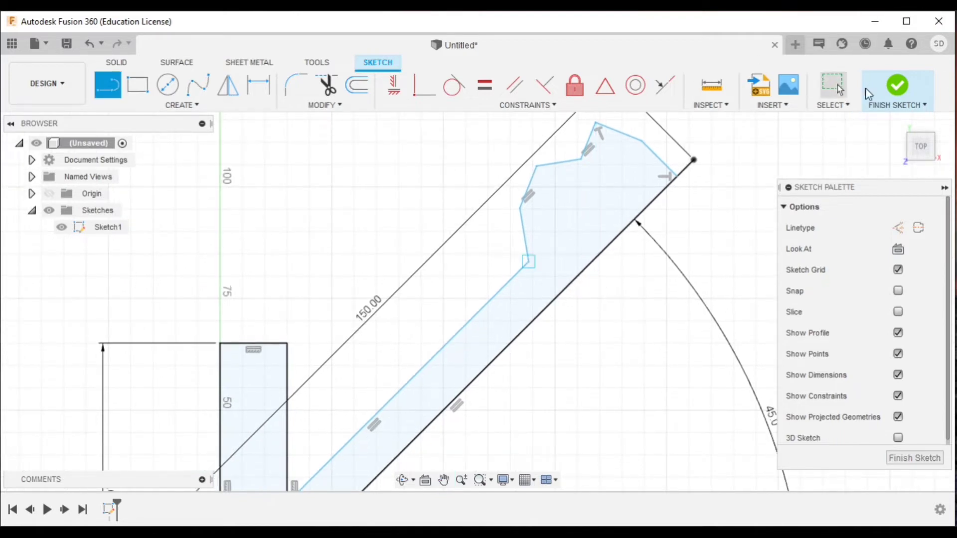
key("Escape")
left_click_drag(528, 266, 532, 261)
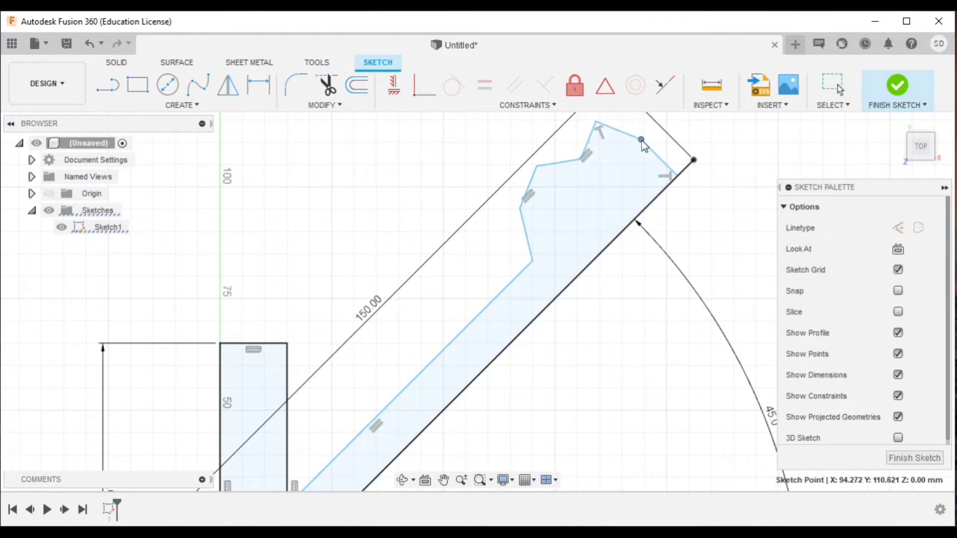
middle_click_drag(595, 299, 560, 250)
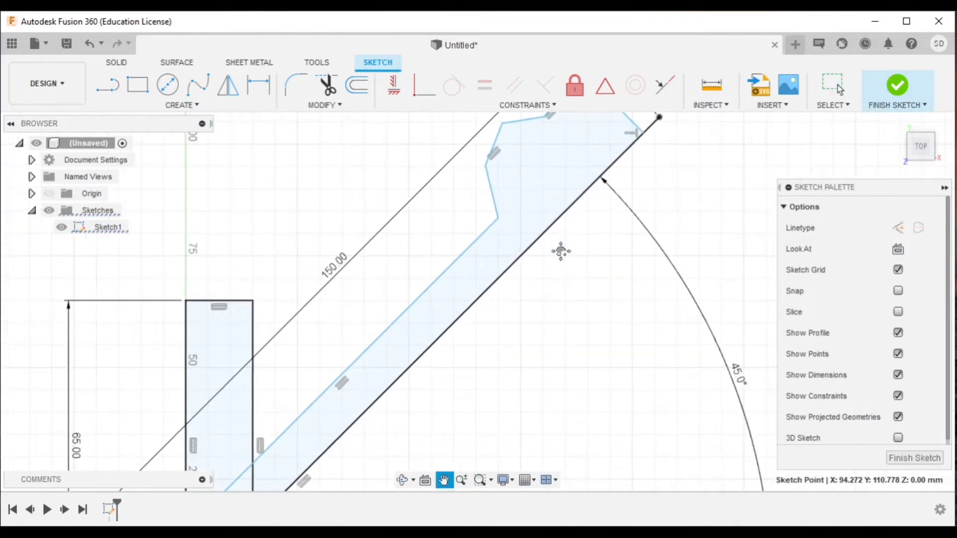
Mirror the four half-arm outline segments across the 45-degree line
left_click(231, 88)
left_click(372, 345)
left_click(491, 161)
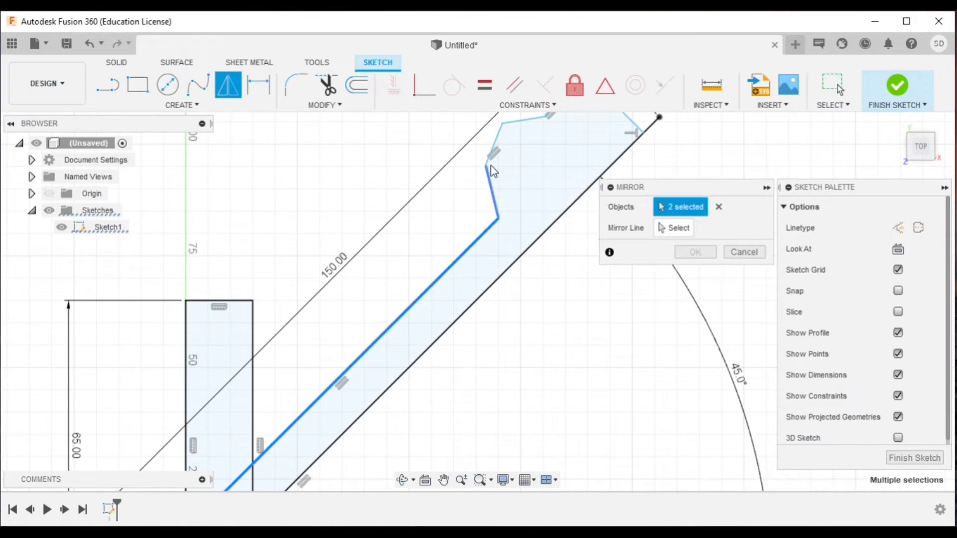
middle_click_drag(535, 160, 492, 239)
left_click(519, 166)
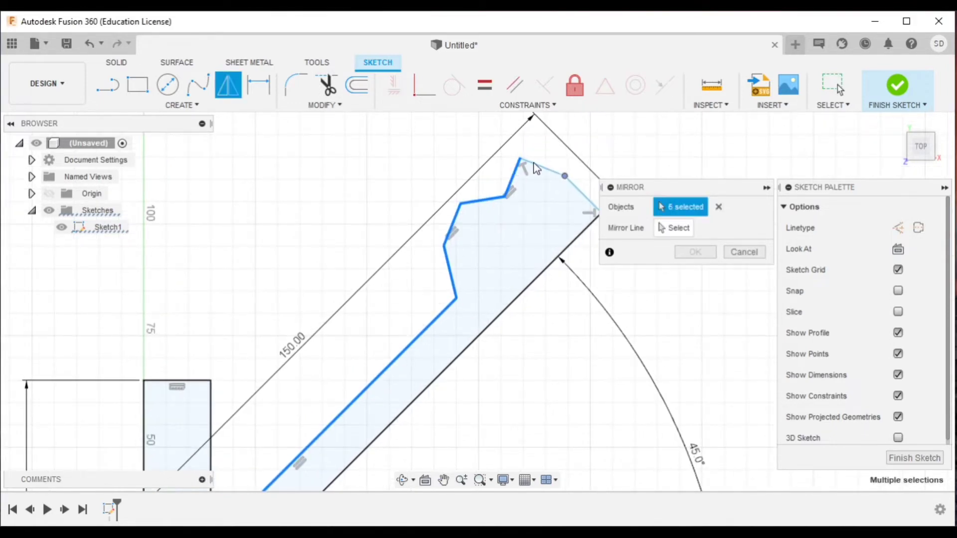
left_click(587, 199)
middle_click_drag(494, 449, 602, 159)
left_click(685, 229)
left_click(340, 295)
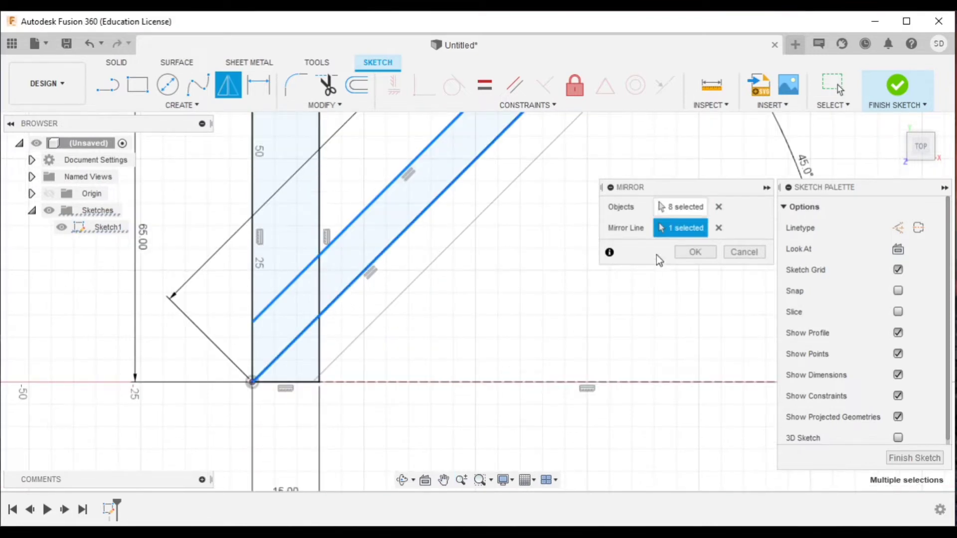
left_click(693, 254)
mouse_move(532, 366)
middle_mouse_down()
mouse_move(568, 460)
mouse_move(588, 389)
middle_mouse_up()
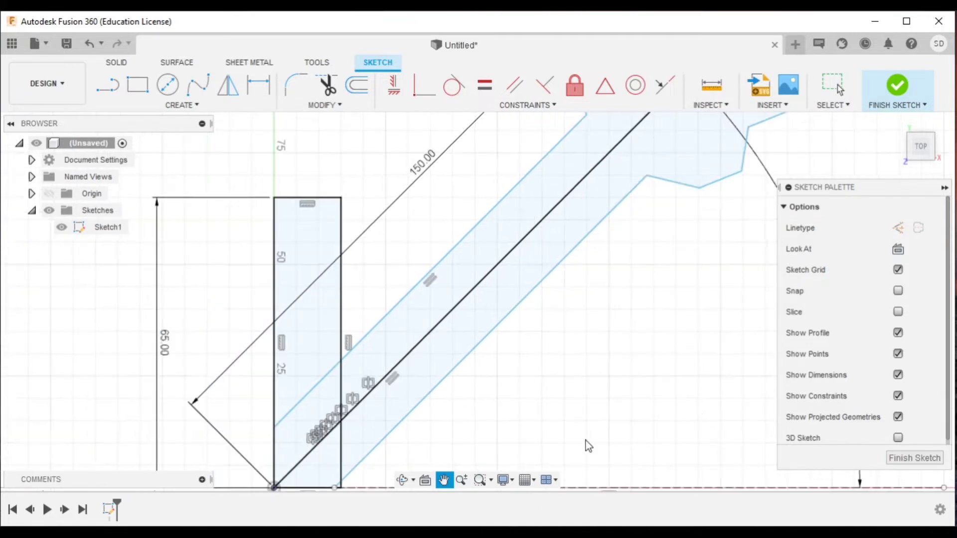
Drag four corner points of the motor-mount outline to reshape the arm tip
middle_click_drag(583, 442, 568, 478)
left_click(839, 89)
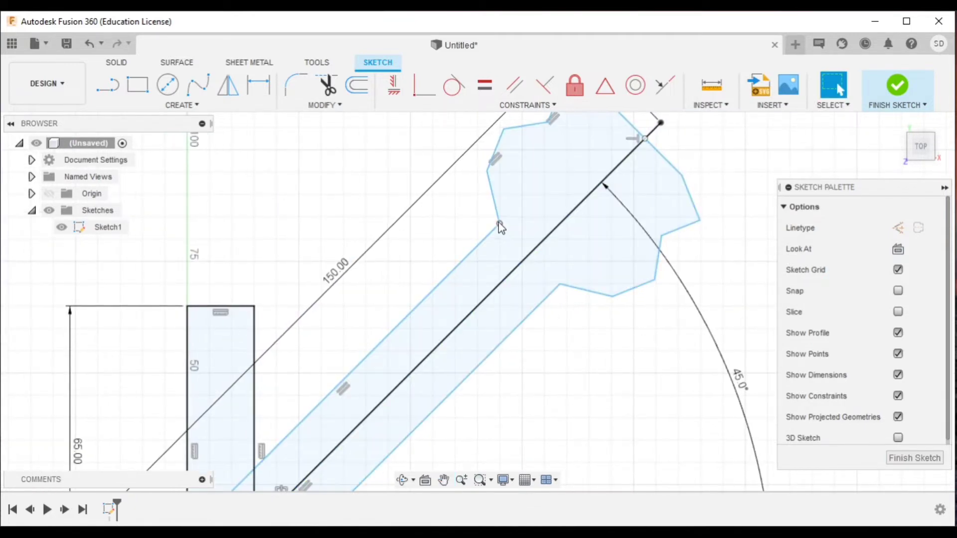
left_click_drag(499, 223, 520, 218)
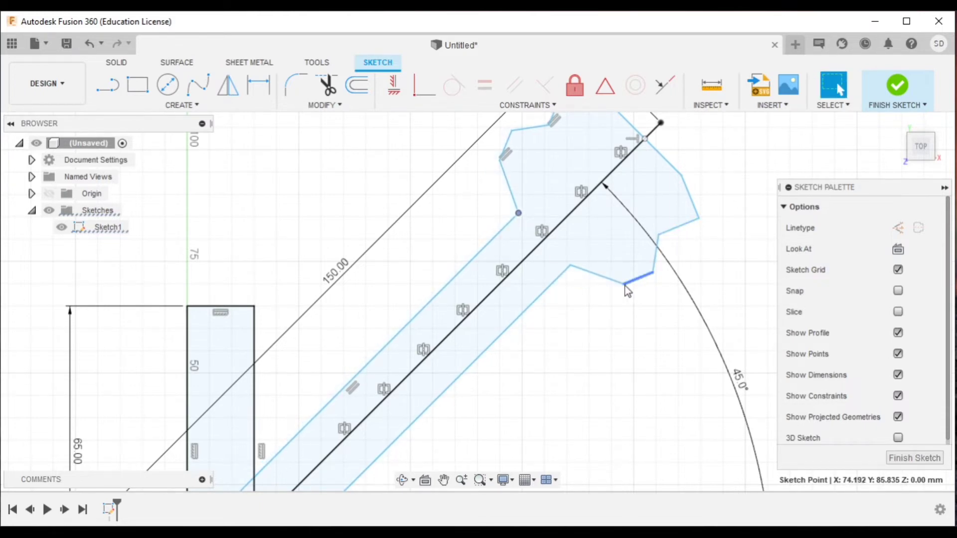
left_click_drag(626, 291, 625, 271)
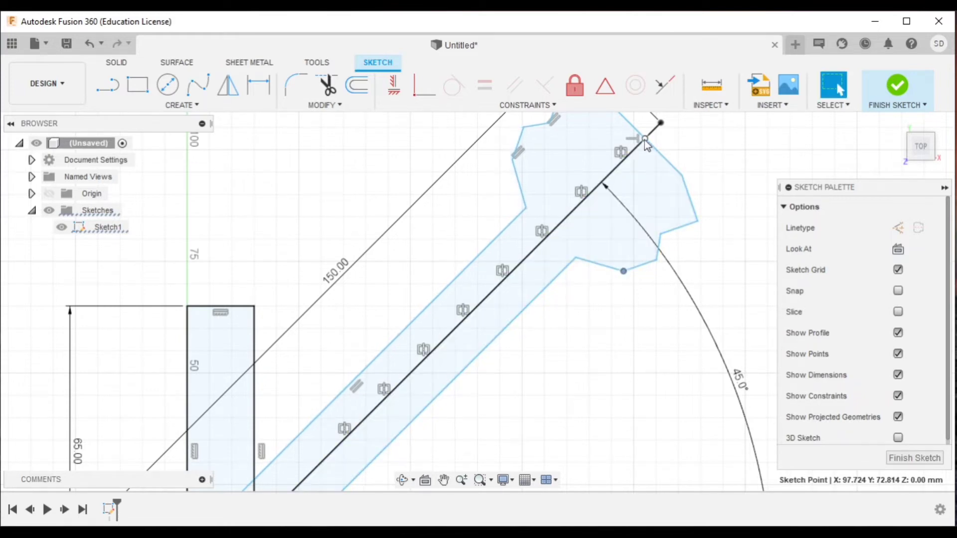
left_click_drag(645, 139, 650, 135)
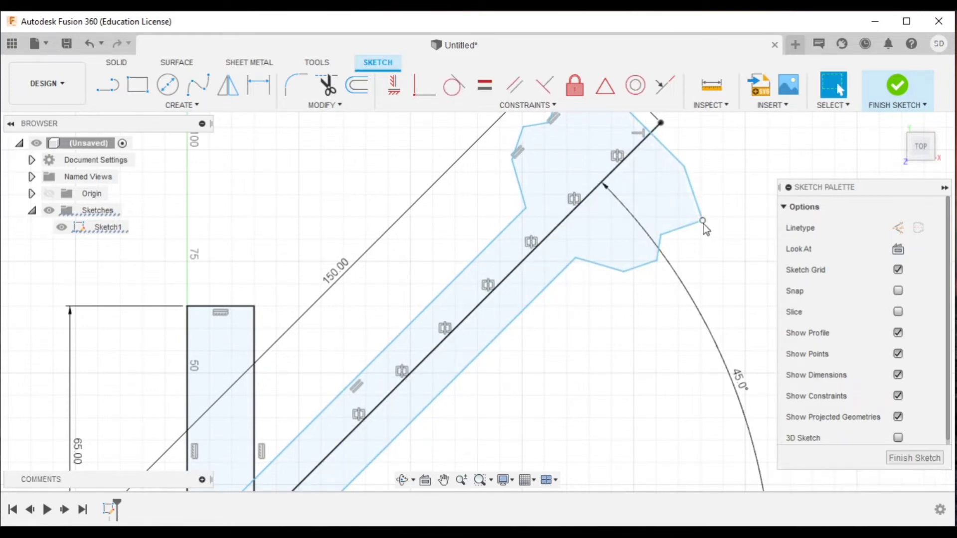
left_click_drag(702, 222, 696, 219)
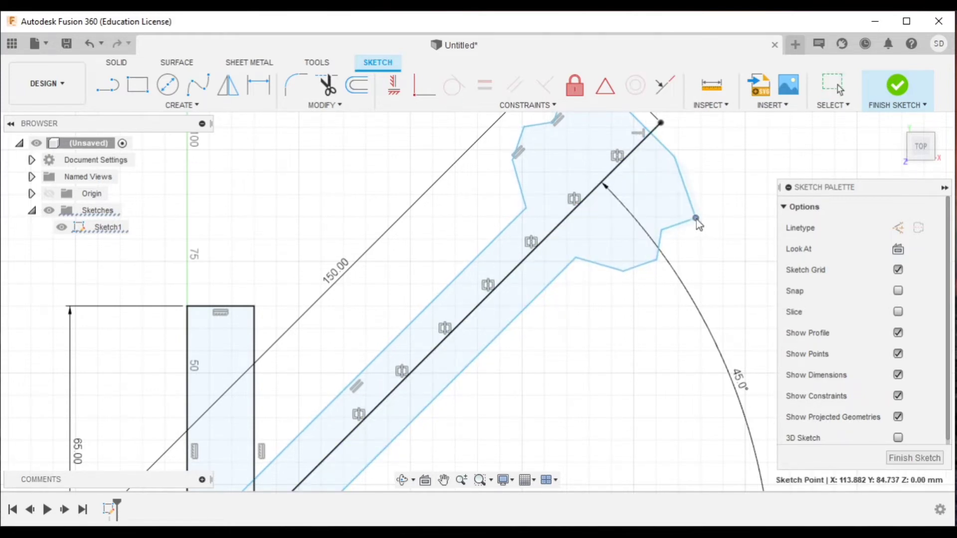
Finish the sketch and extrude the two arm profiles 3 mm downward
left_click(925, 456)
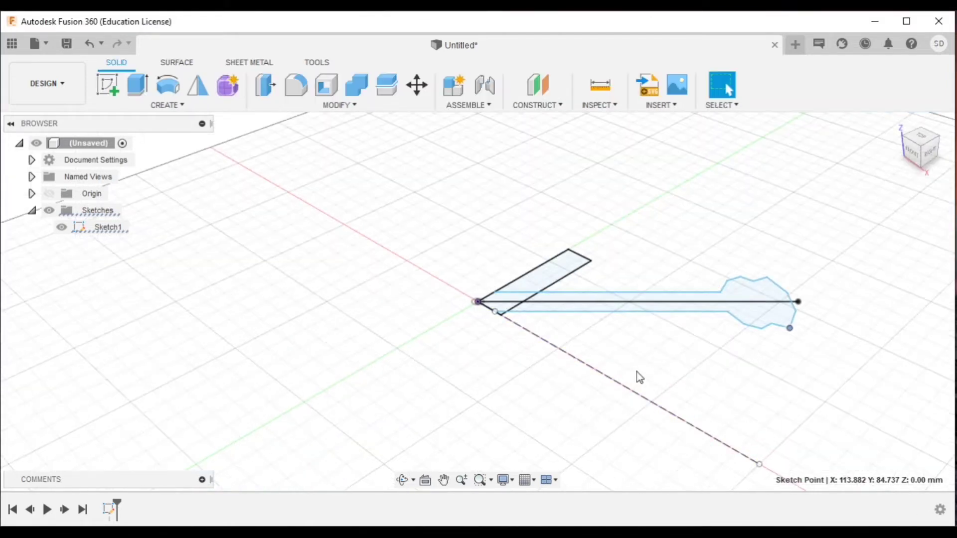
middle_click_drag(633, 372, 620, 351, "shift")
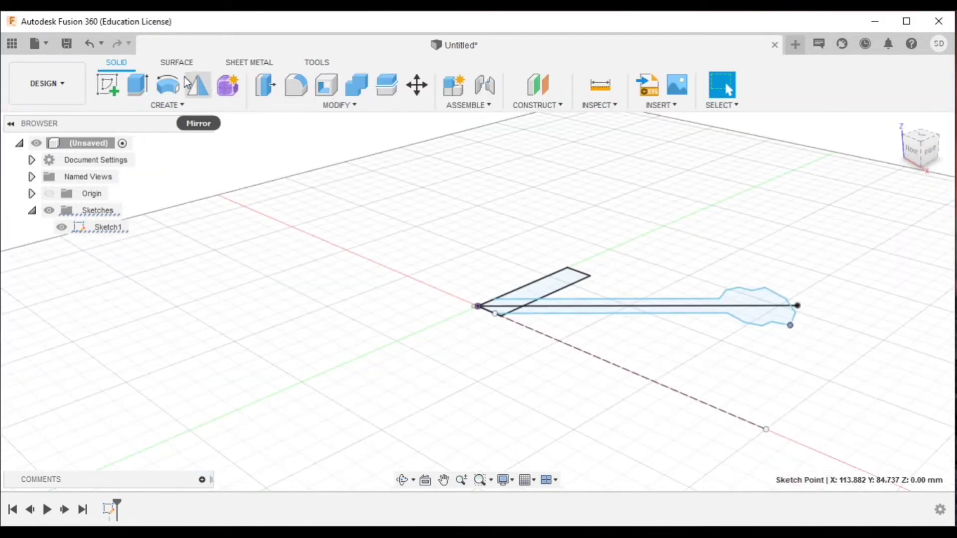
left_click(140, 89)
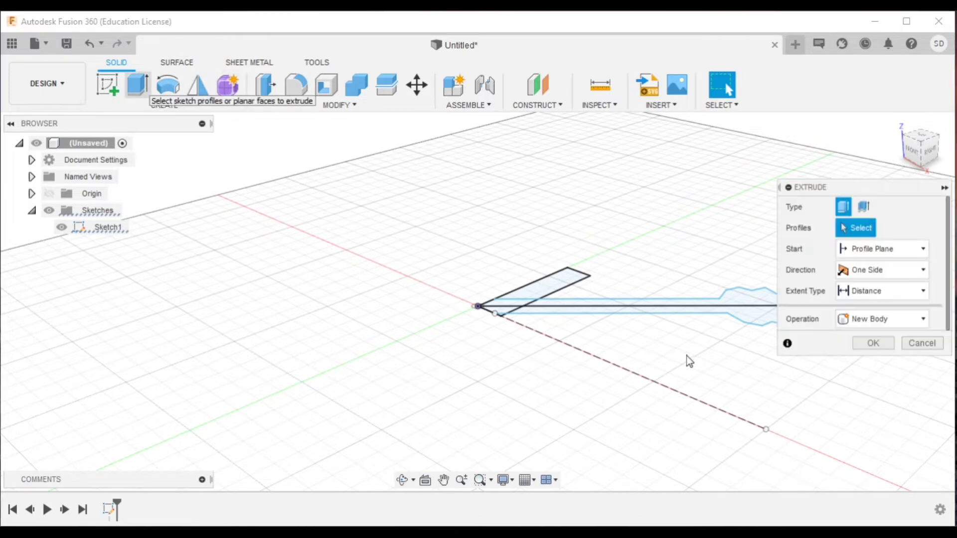
mouse_move(686, 358)
middle_mouse_down("shift")
mouse_move(645, 274)
mouse_move(662, 332)
middle_mouse_up("shift")
left_click(665, 330)
left_click(519, 327)
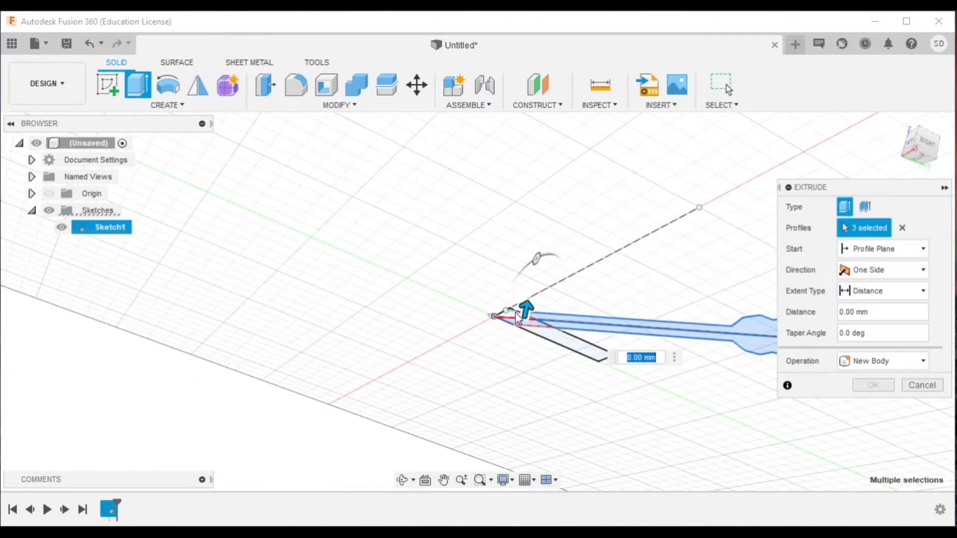
scroll(534, 323, "down", 3)
scroll(528, 332, "down", 1)
left_click_drag(489, 303, 521, 329)
type("-3")
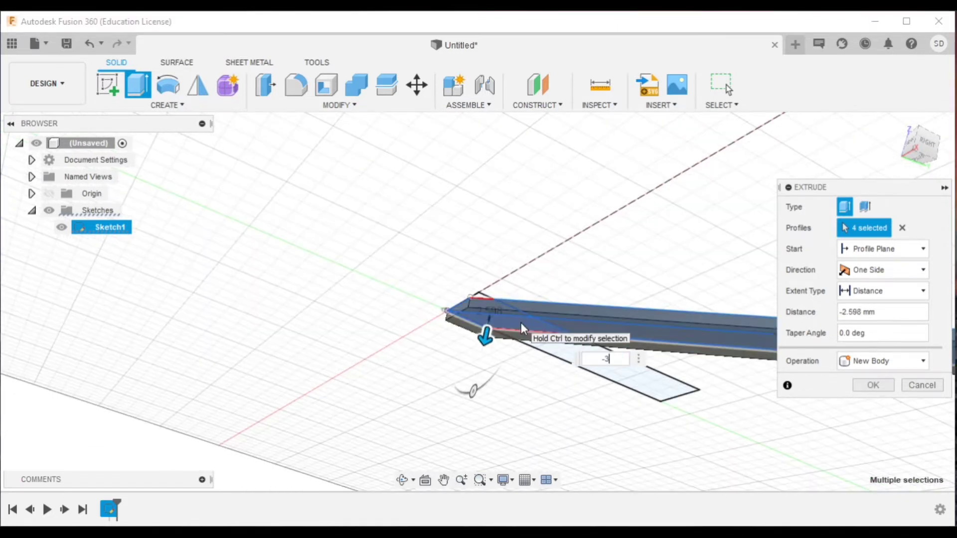
key("Return")
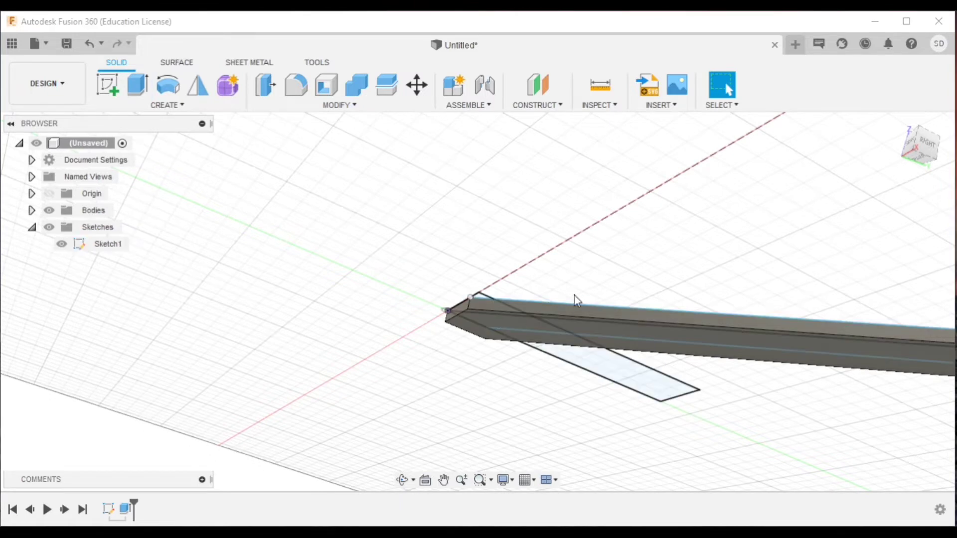
Extrude the rectangle's profiles 2 mm upward as a New Body
middle_click_drag(572, 300, 548, 358, "shift")
key("e")
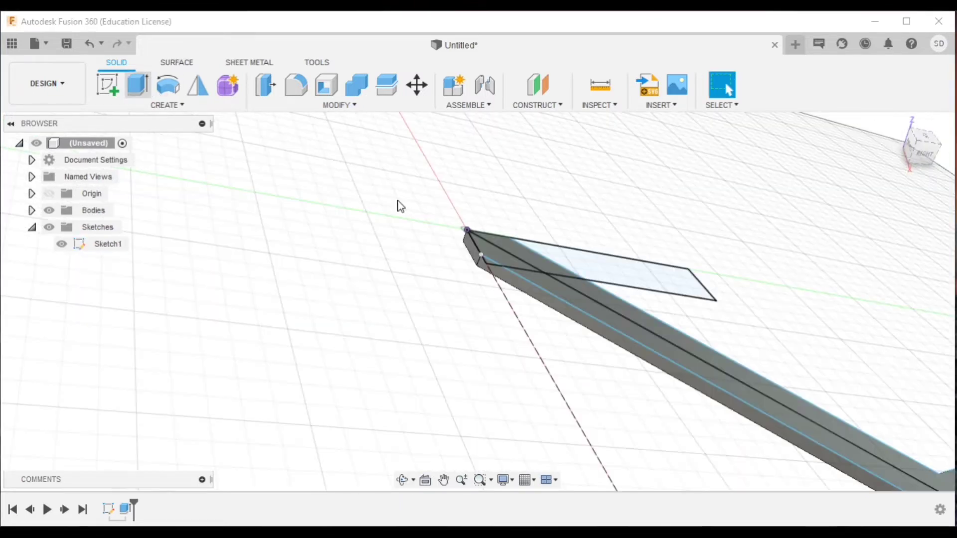
left_click(489, 263)
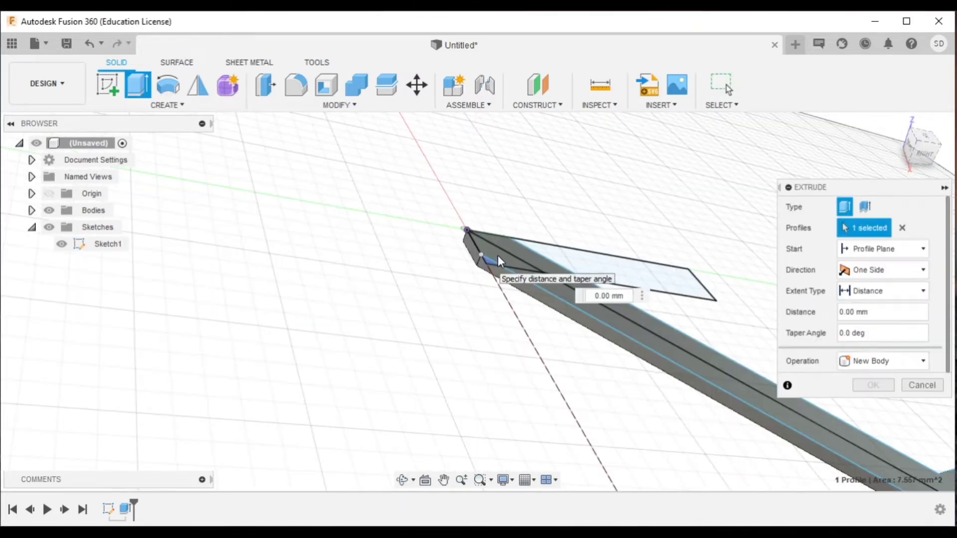
left_click(557, 262)
left_click(557, 253)
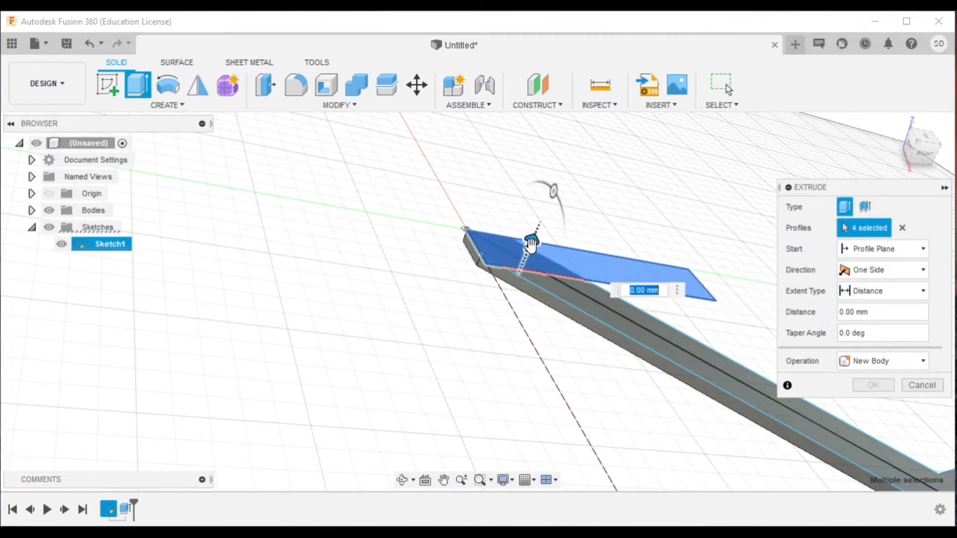
left_click_drag(532, 241, 533, 233)
left_click(888, 361)
left_click(871, 426)
middle_click_drag(632, 337, 490, 363)
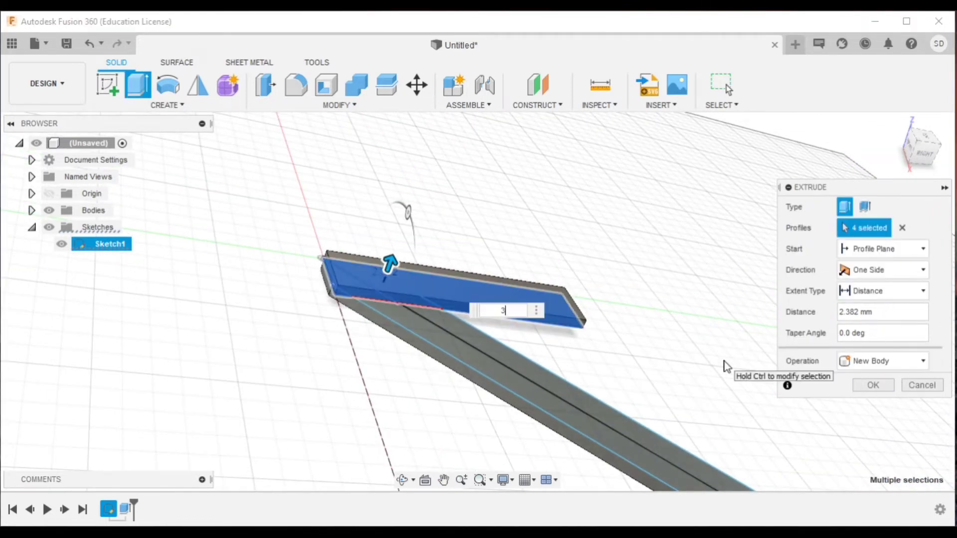
type("2")
left_click(872, 385)
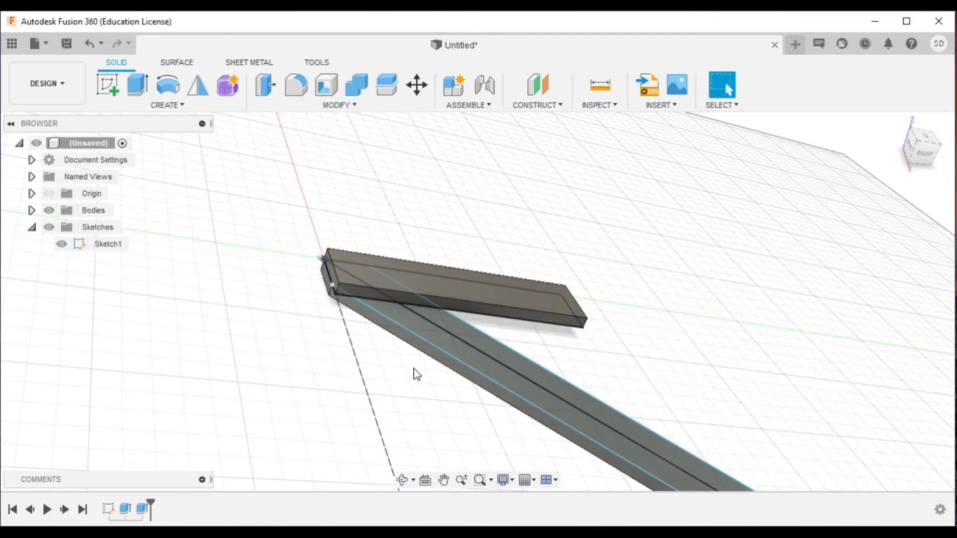
Start a new sketch on the arm's top face near the motor mount
middle_click_drag(407, 432, 326, 310, "shift")
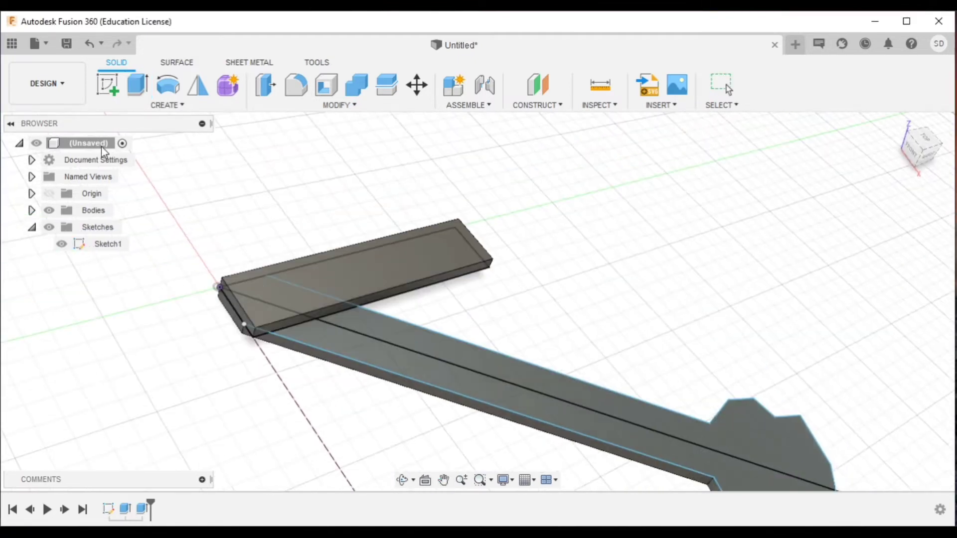
left_click(111, 88)
middle_click_drag(793, 454, 591, 382)
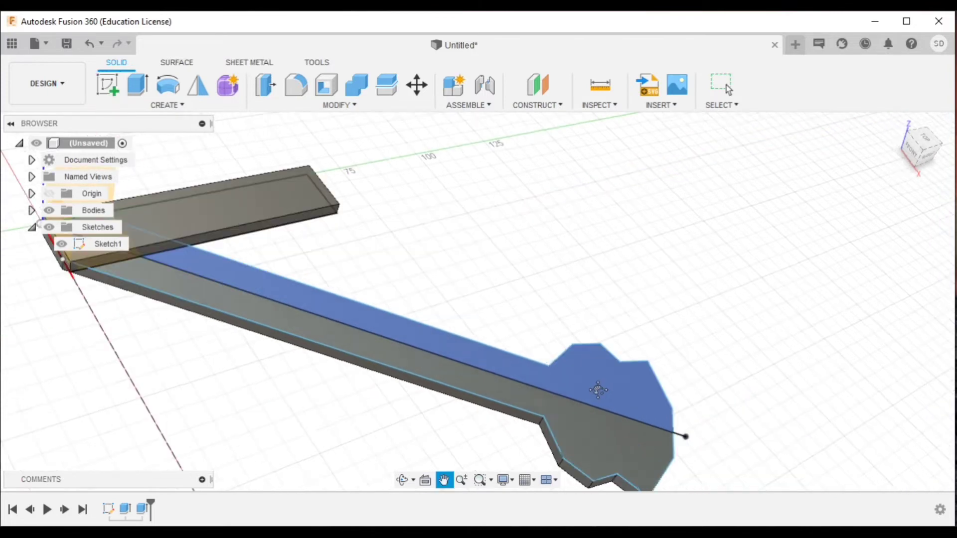
left_click(590, 379)
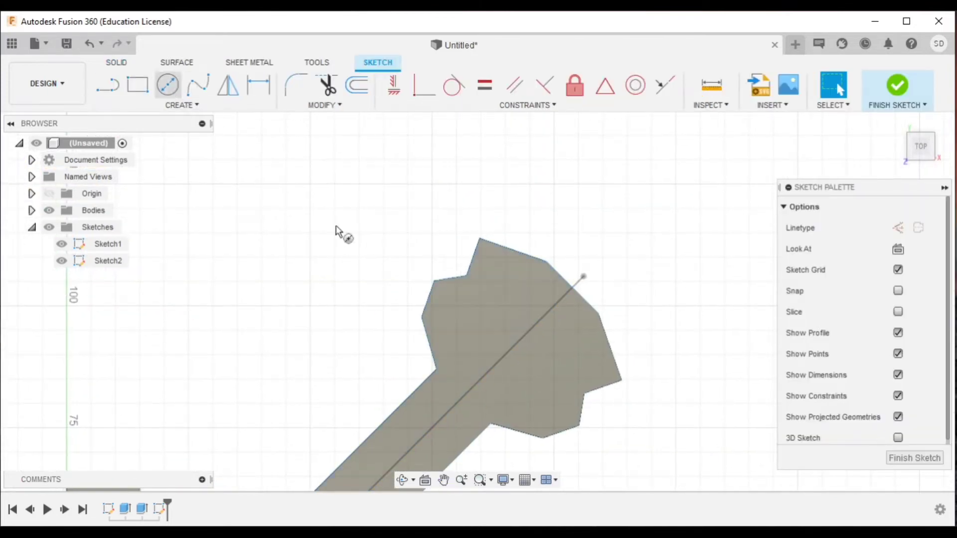
Draw an 8 mm circle at the mount centre and move it onto the centreline
key("c")
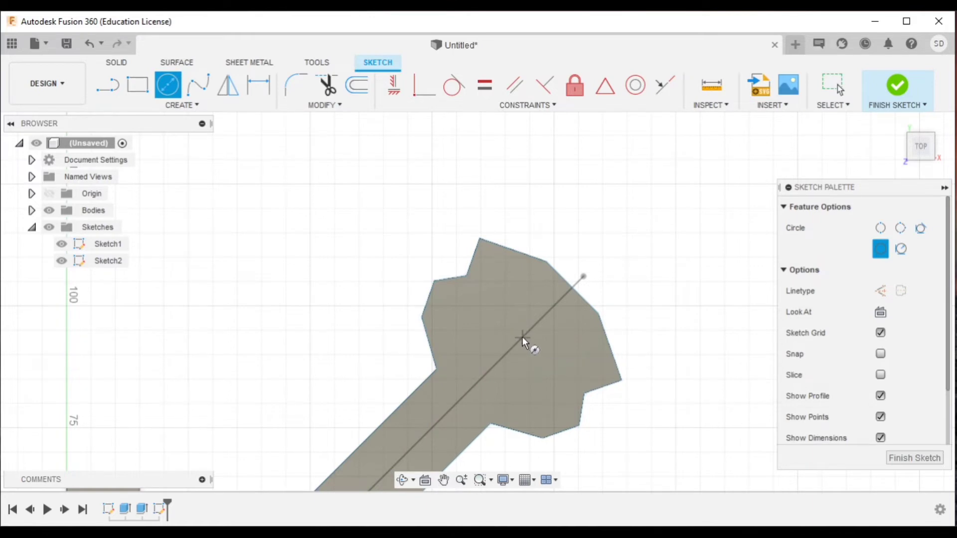
scroll(521, 337, "up", 3)
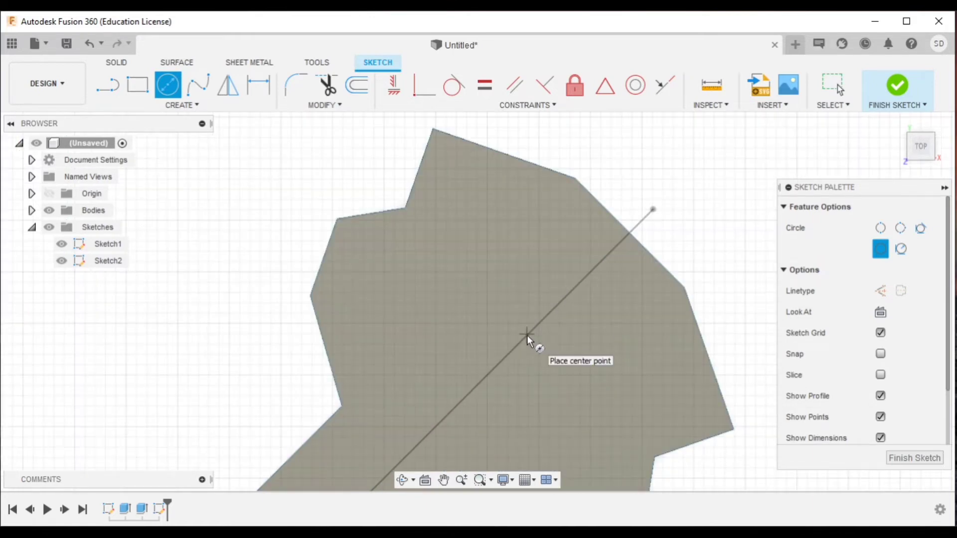
left_click(526, 335)
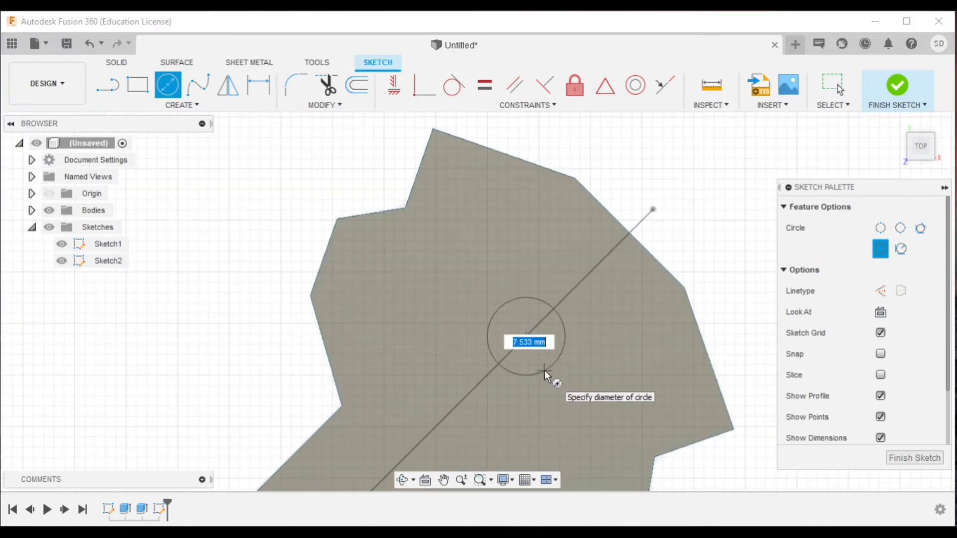
type("9")
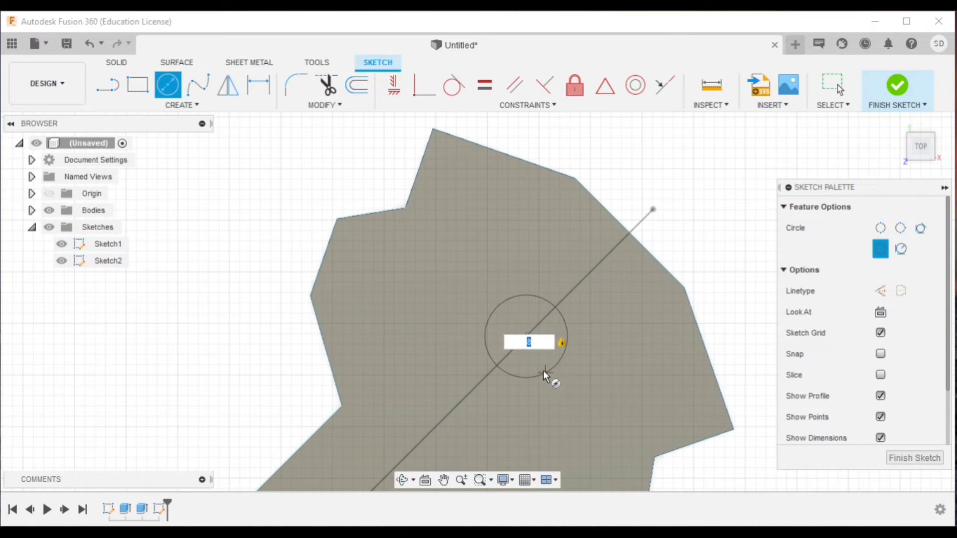
key("Return")
key("Escape")
middle_click_drag(543, 370, 472, 277)
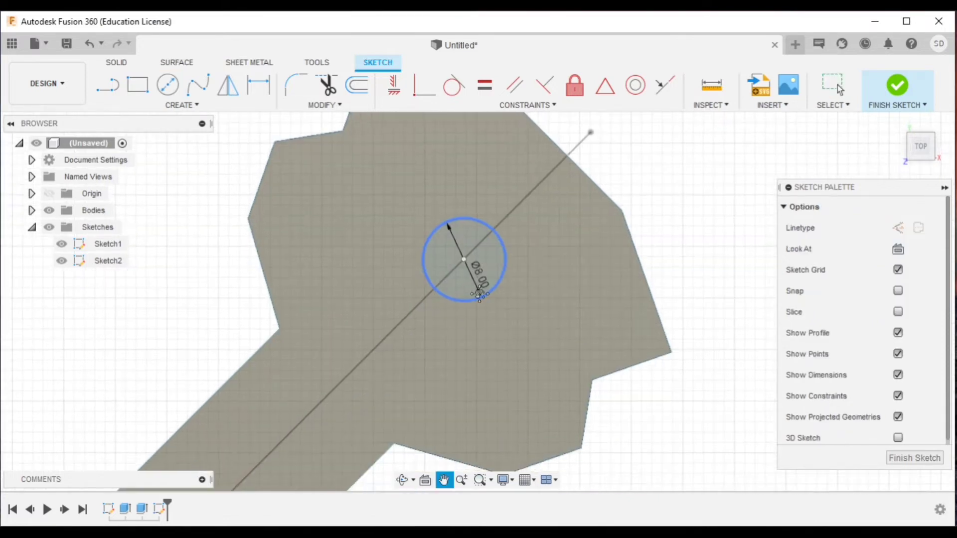
mouse_move(473, 277)
left_mouse_down()
mouse_move(441, 316)
mouse_move(457, 291)
left_mouse_up()
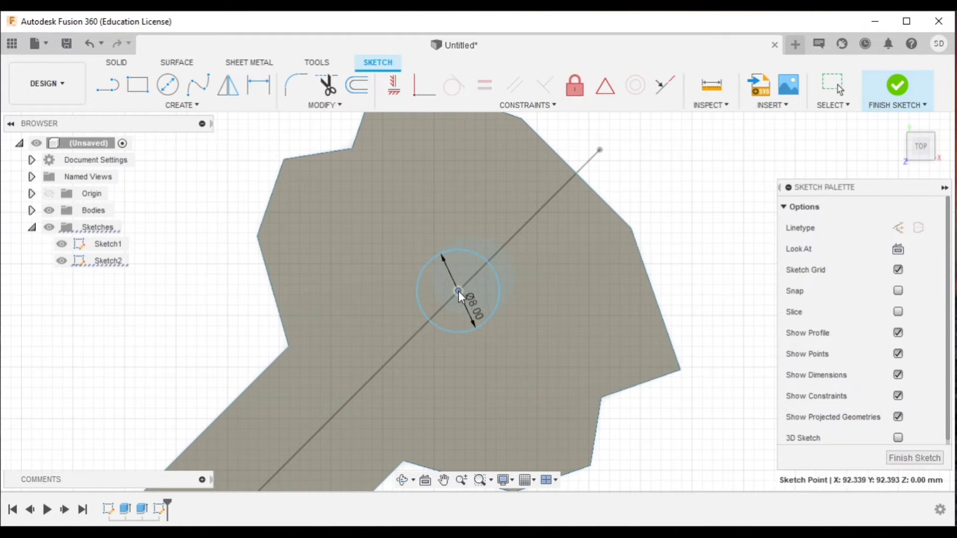
Draw a 3 mm circle above the 8 mm centre circle
left_click(169, 84)
middle_click_drag(473, 201, 470, 219)
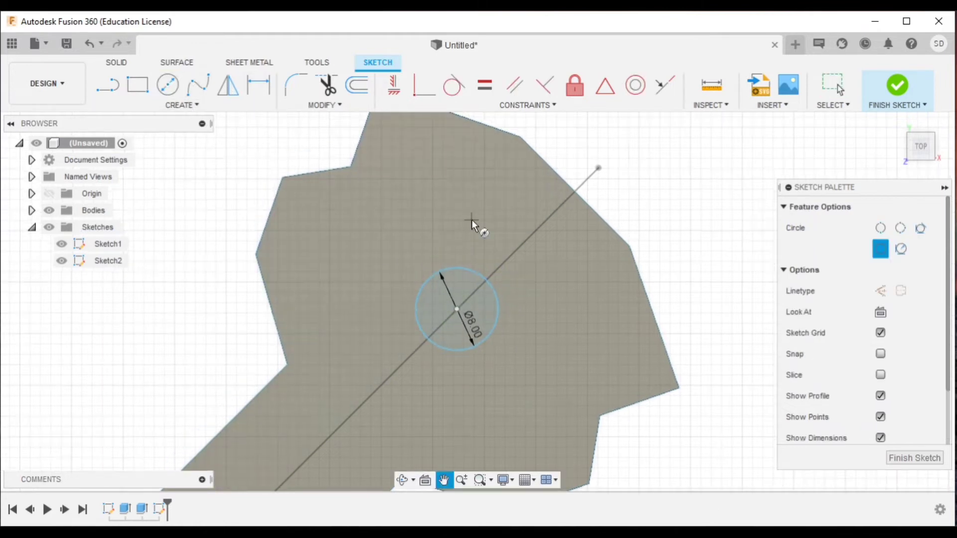
left_click(456, 194)
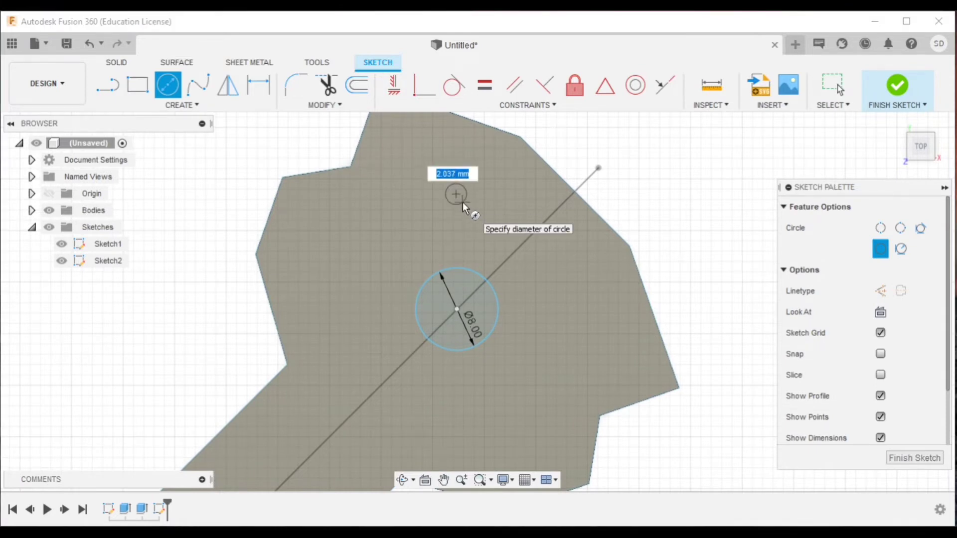
type("3")
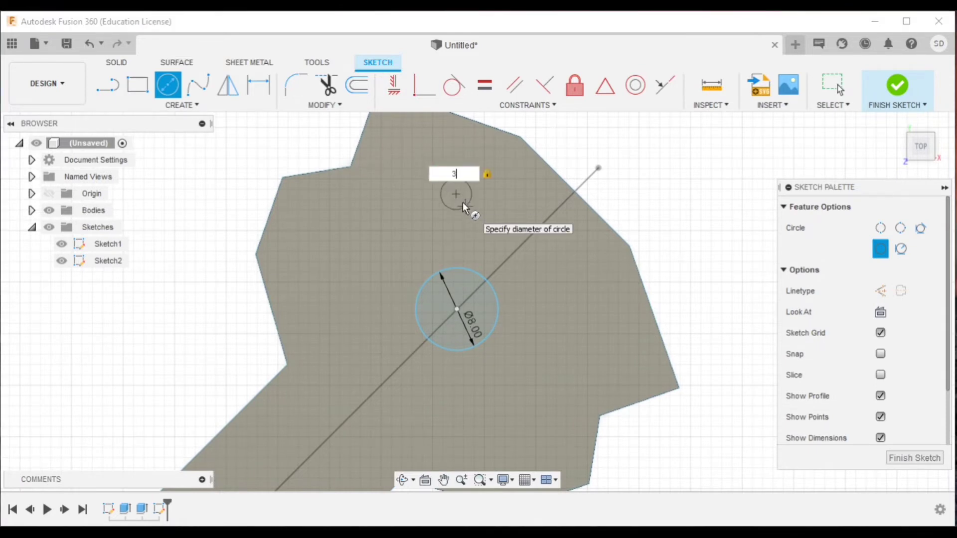
key("Return")
key("Escape")
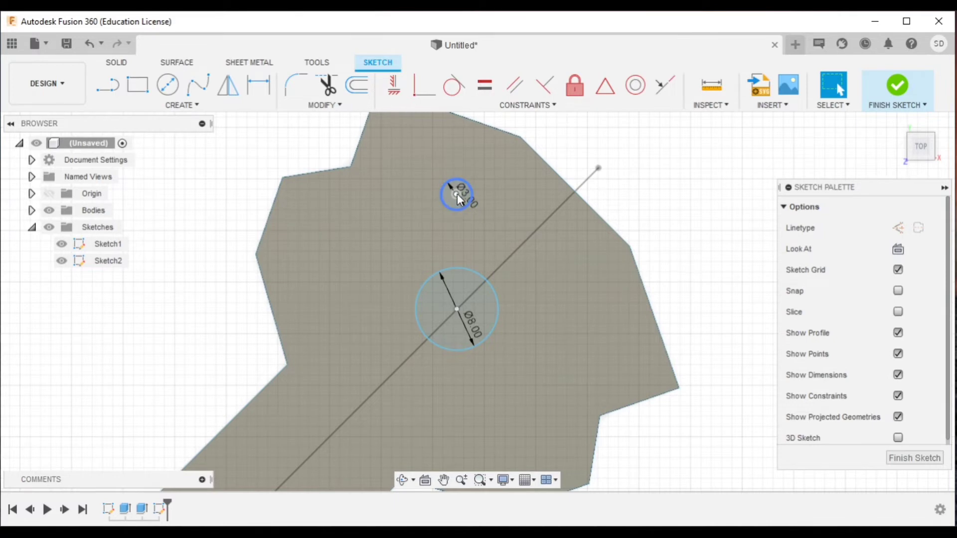
left_click(455, 196)
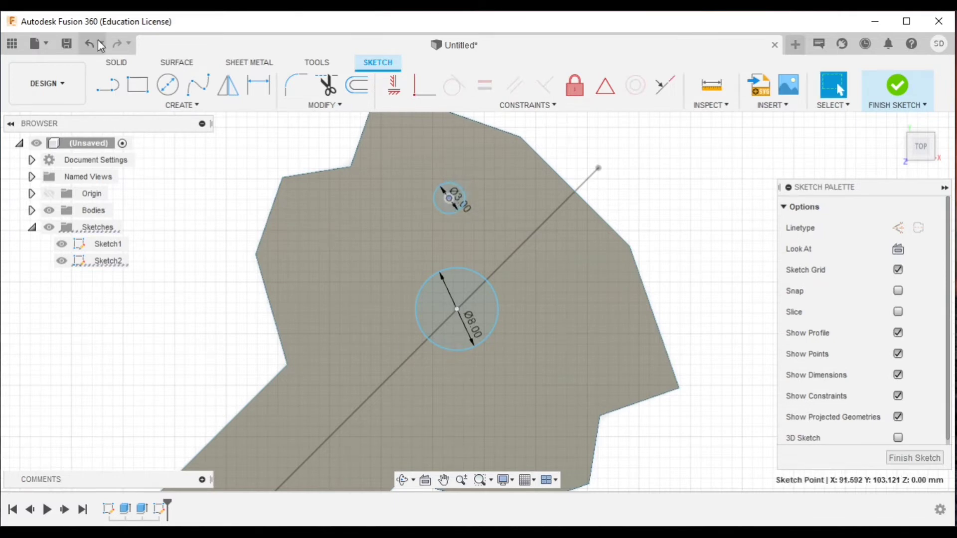
Pattern the 3 mm circle four times around the centre circle, then finish the sketch
left_click(180, 106)
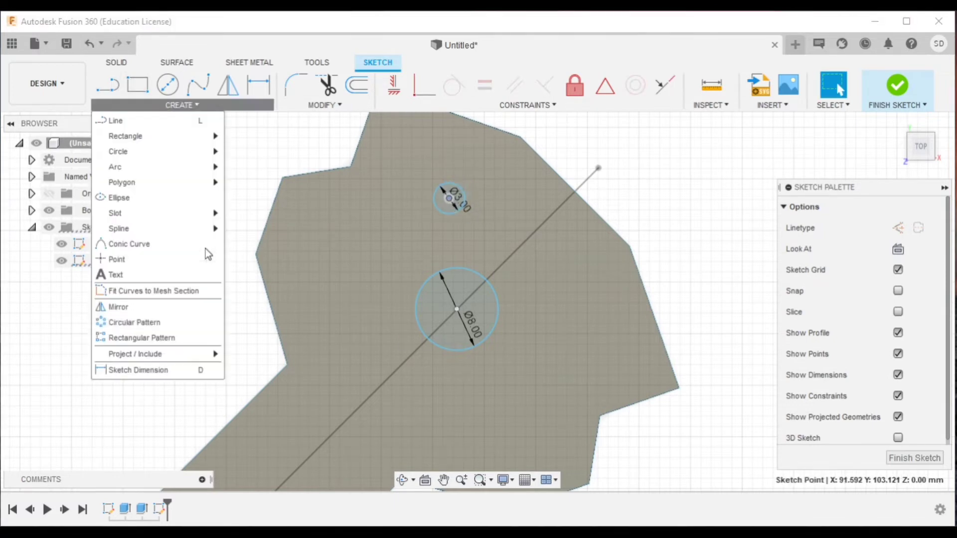
left_click(461, 204)
left_click(691, 226)
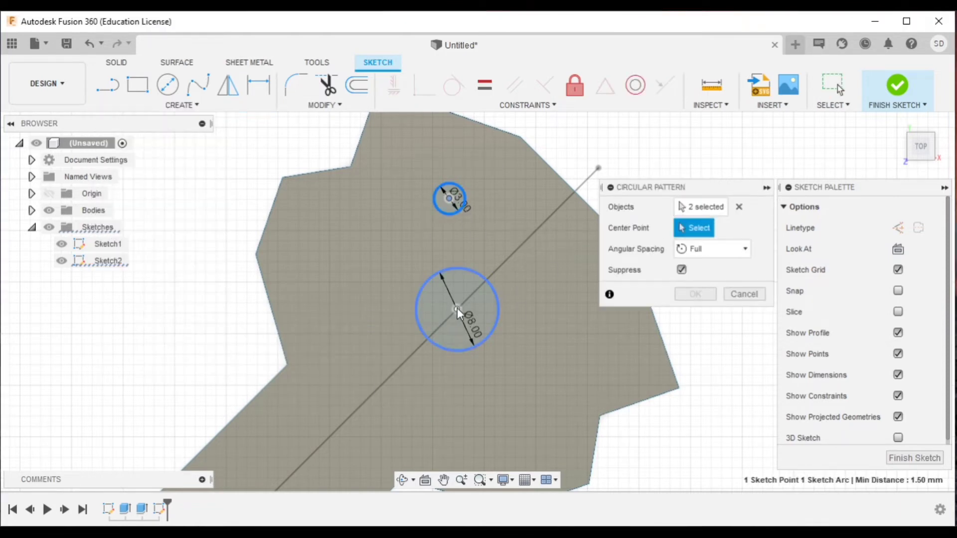
left_click(457, 306)
type("4")
left_click(698, 293)
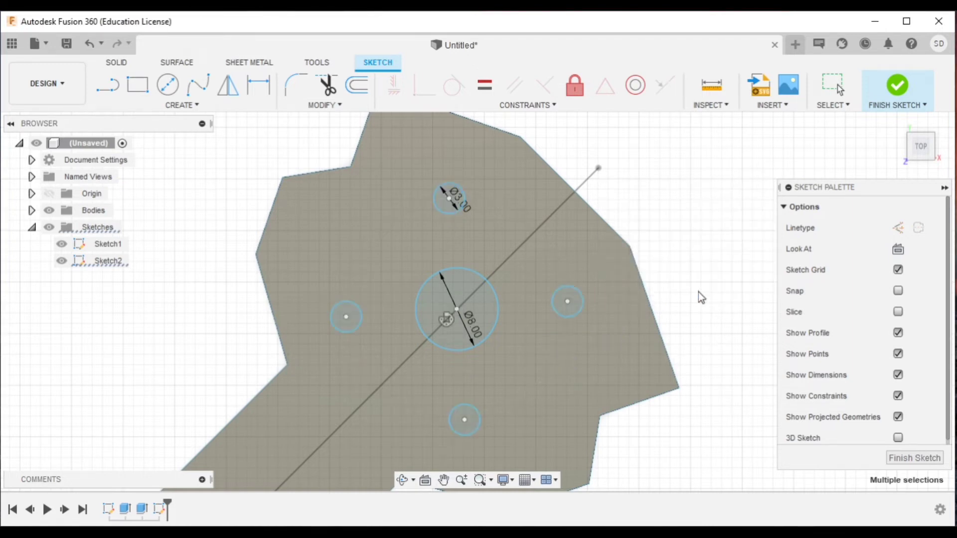
left_click(915, 458)
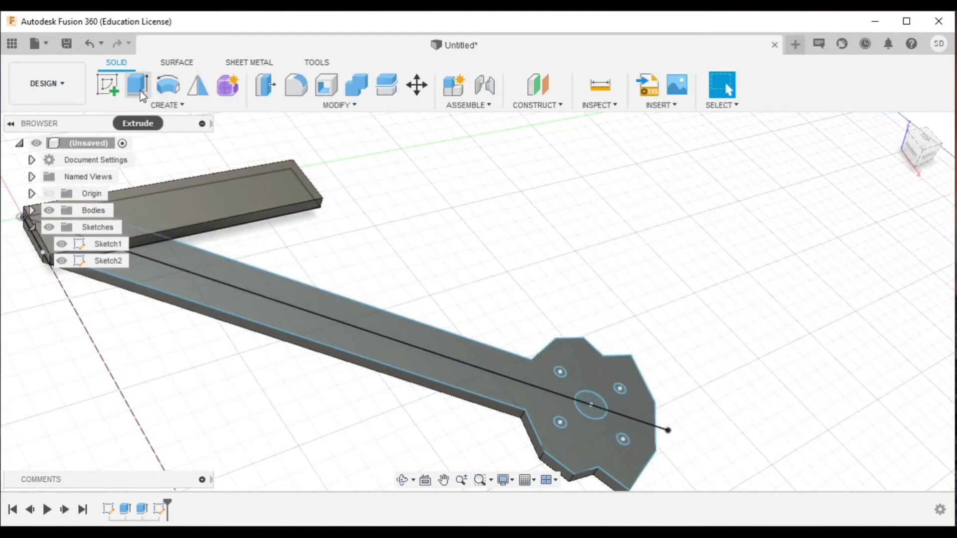
Extrude the five mount circle profiles downward as a cut, hiding the first sketch's centre line
left_click(137, 84)
scroll(564, 378, "up", 3)
scroll(556, 368, "up", 2)
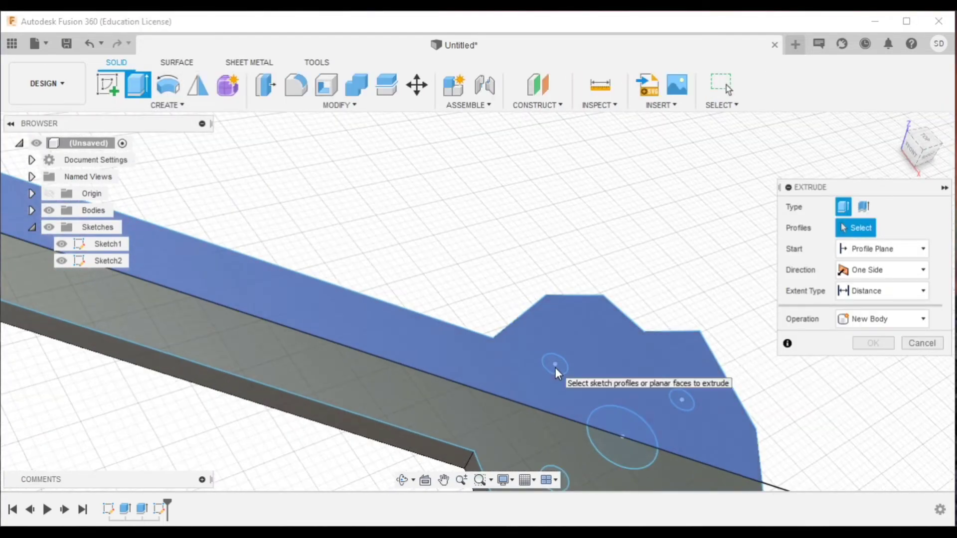
left_click(557, 366)
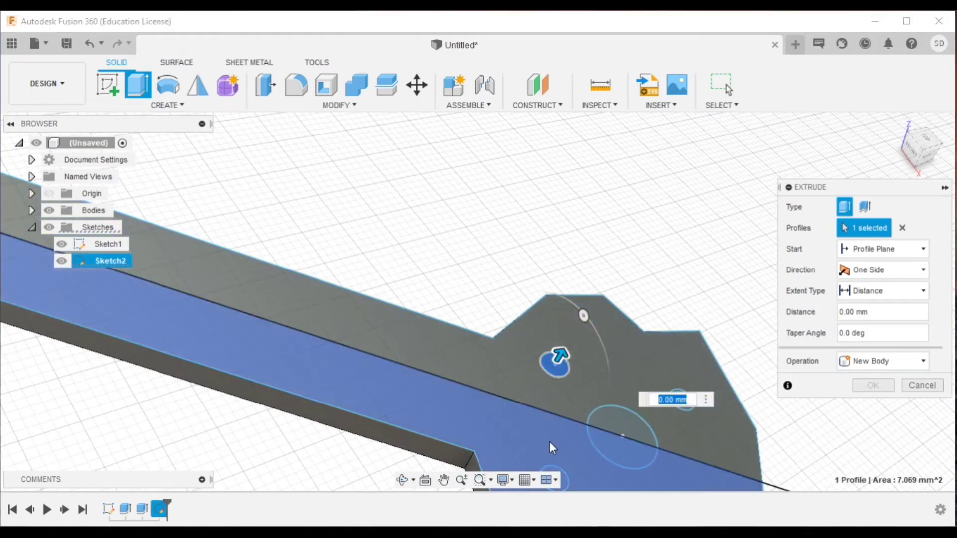
middle_click_drag(549, 442, 552, 364)
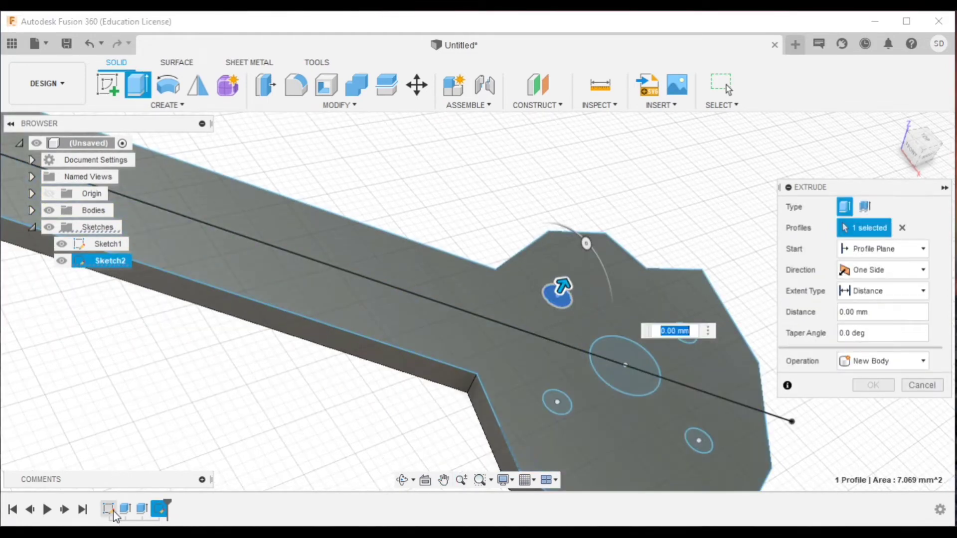
left_click(61, 243)
left_click(557, 402)
left_click(687, 333)
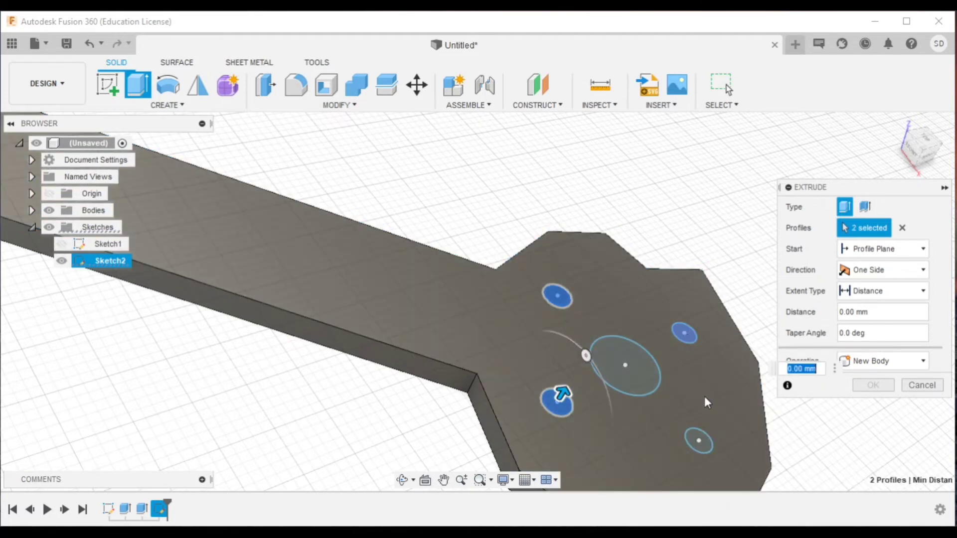
left_click(702, 443)
left_click(625, 364)
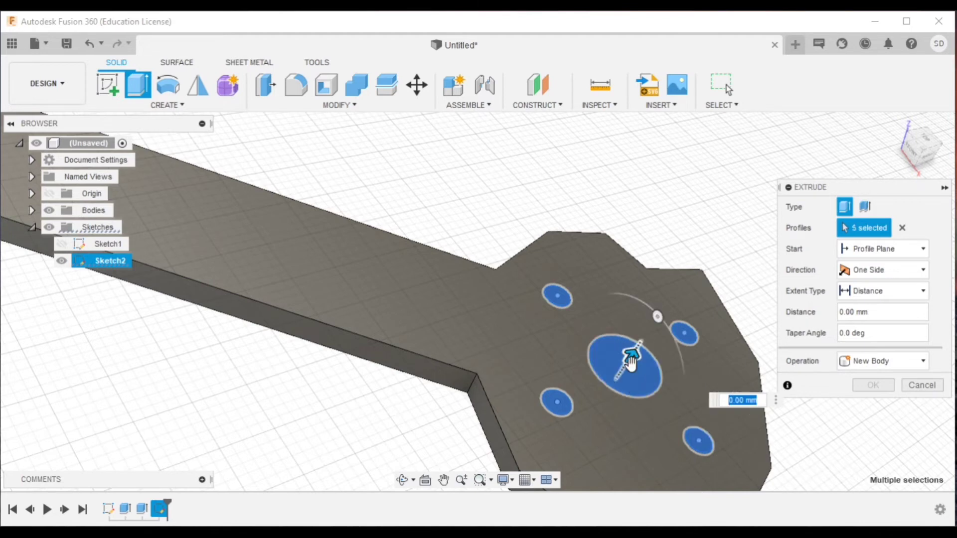
left_click_drag(630, 364, 625, 372)
Make the cut extend To Object at the arm's underside, apply it, and inspect the holes
left_click(881, 291)
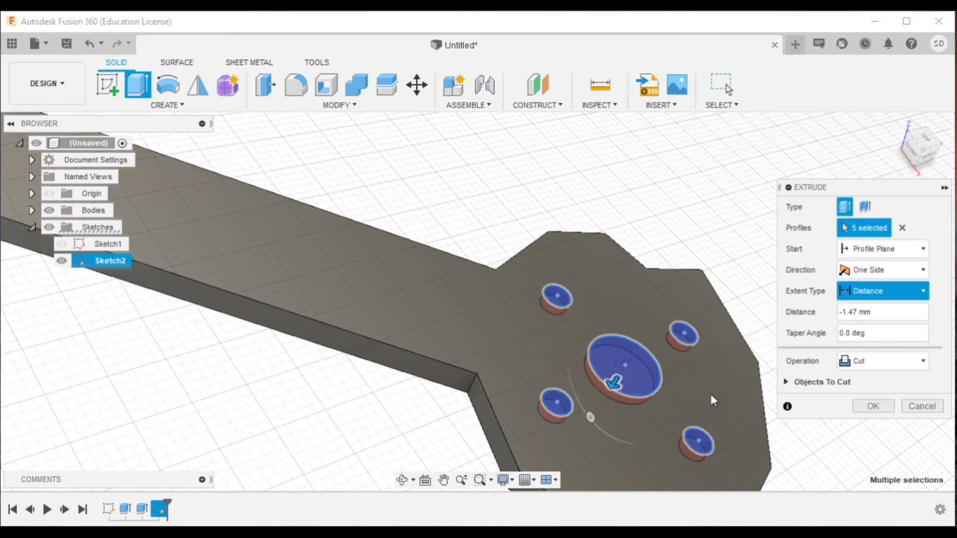
left_click(860, 324)
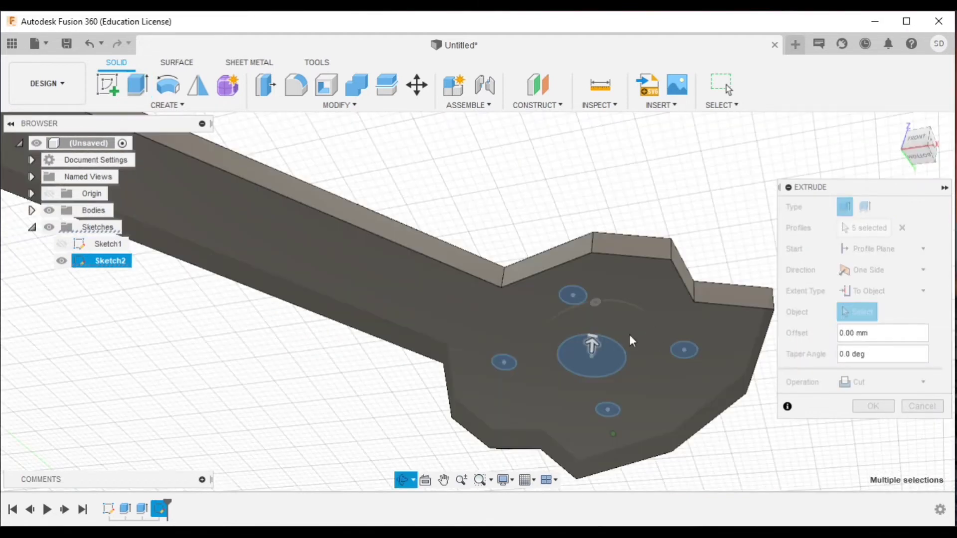
middle_click_drag(613, 440, 624, 309, "shift")
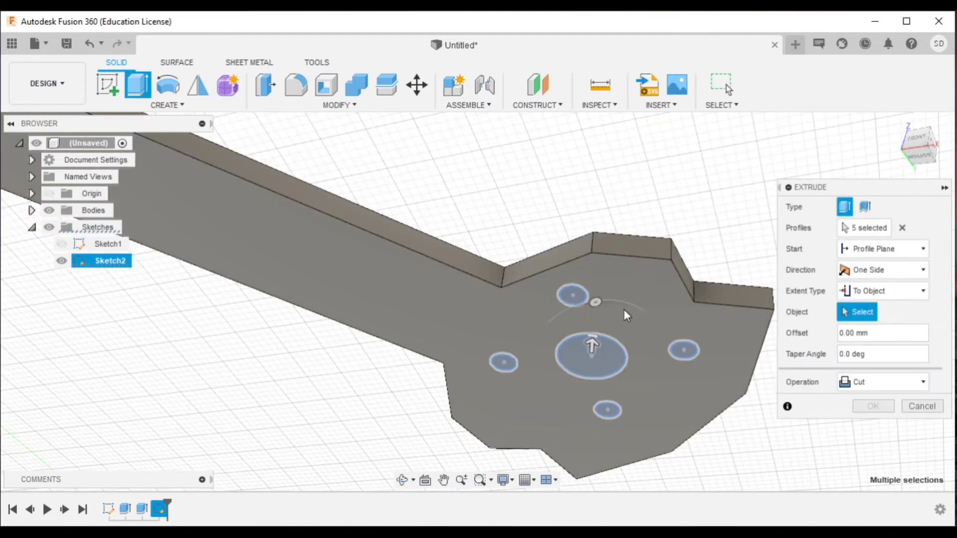
left_click(623, 308)
left_click(871, 448)
middle_click_drag(666, 417, 472, 346, "shift")
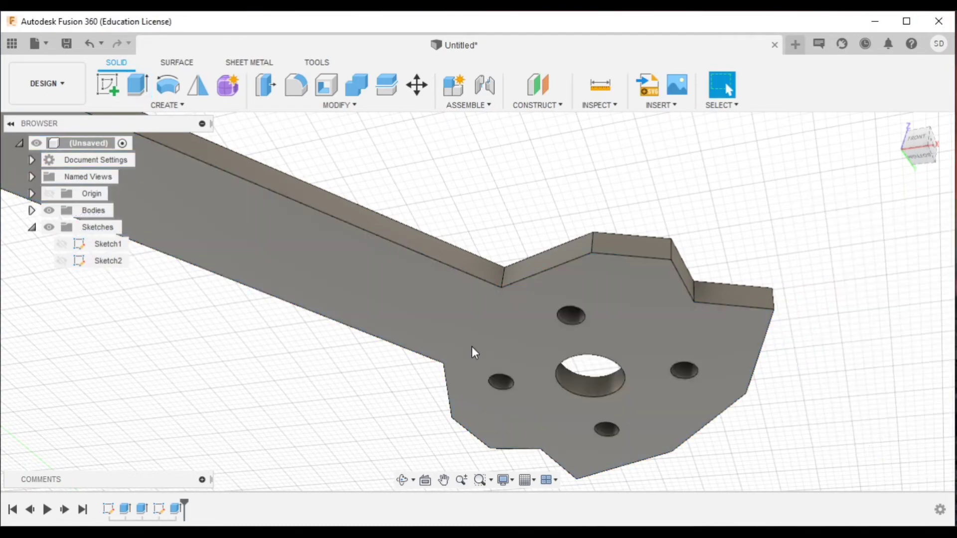
mouse_move(460, 380)
middle_mouse_down("shift")
mouse_move(885, 143)
mouse_move(173, 107)
middle_mouse_up("shift")
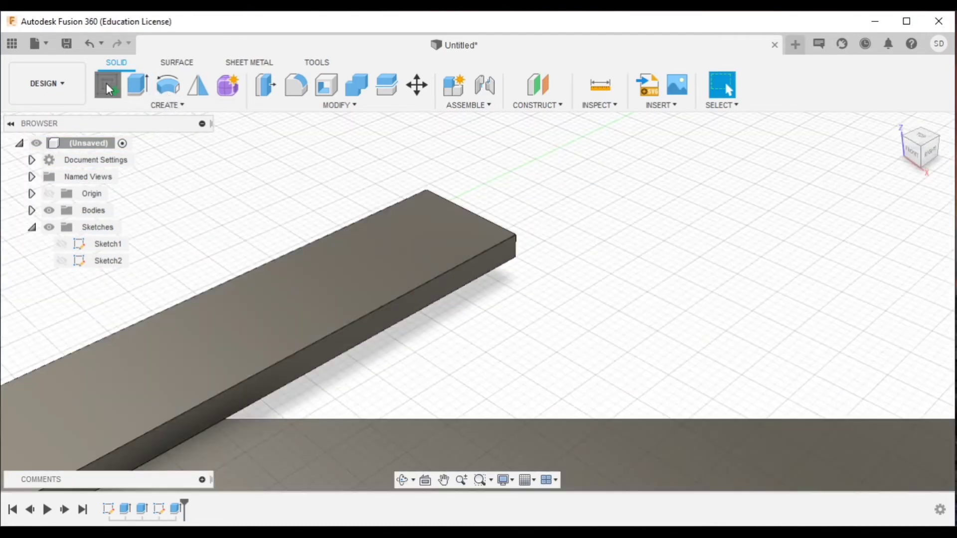
On the flat bar's top face, draw a 2 mm diameter circle near the bar's end
left_click(106, 83)
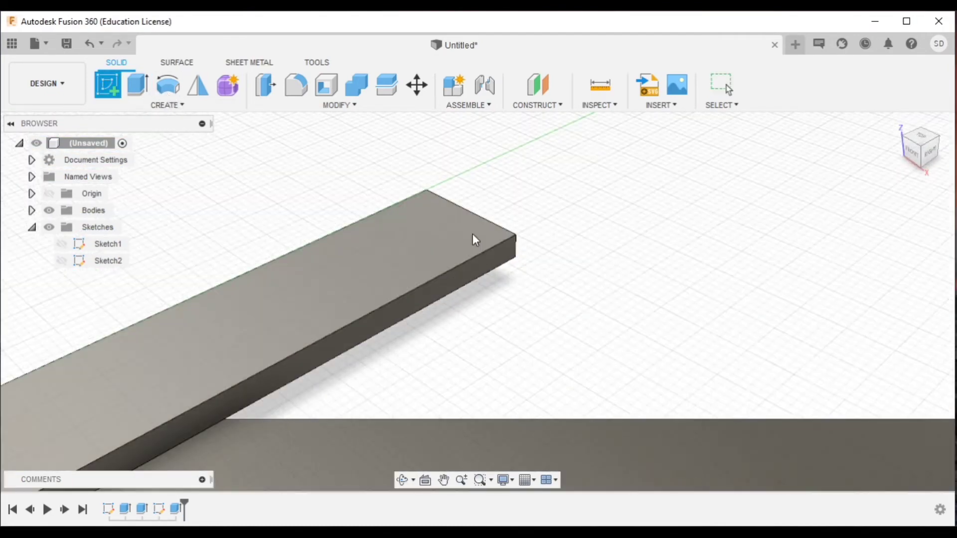
left_click(473, 240)
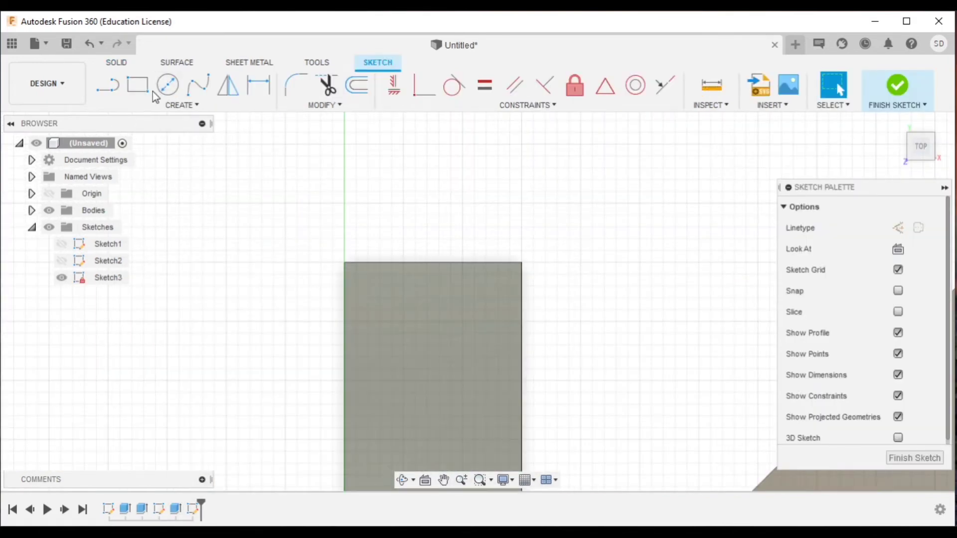
left_click(168, 84)
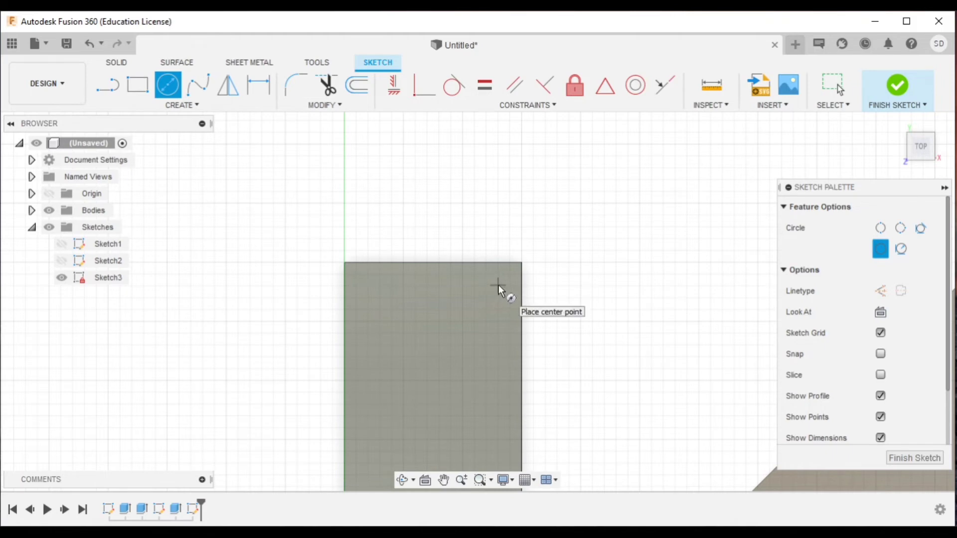
left_click(498, 284)
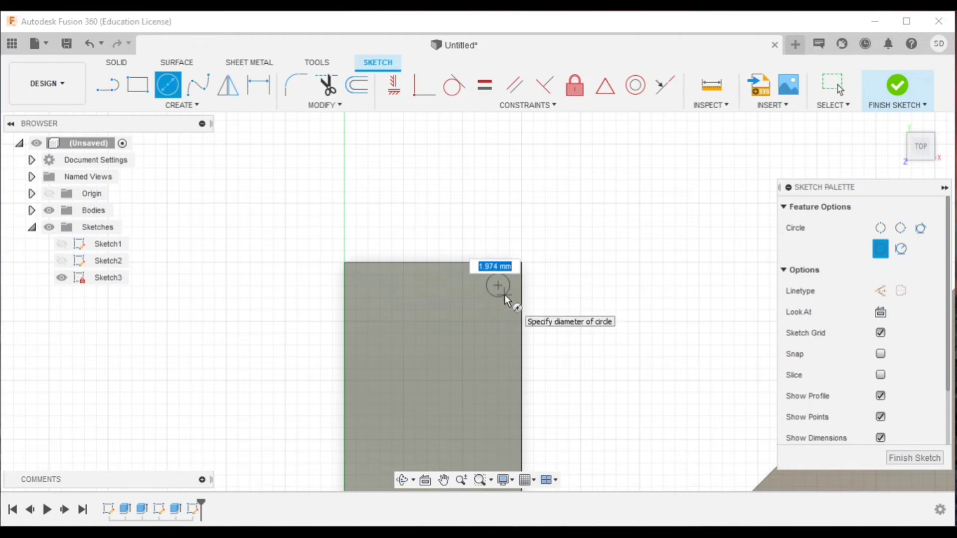
type("2")
key("Return")
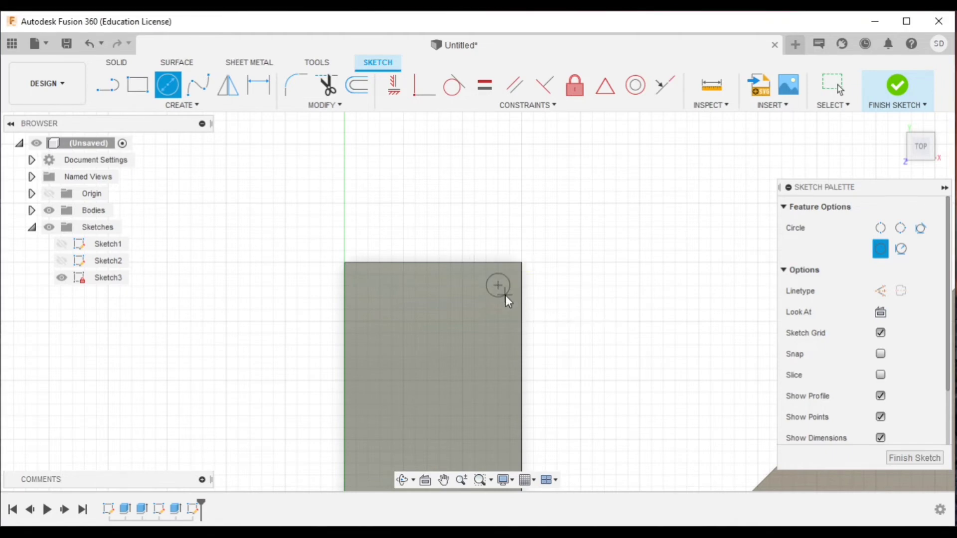
key("Escape")
mouse_move(451, 327)
middle_mouse_down()
mouse_move(446, 147)
mouse_move(444, 260)
mouse_move(432, 229)
middle_mouse_up()
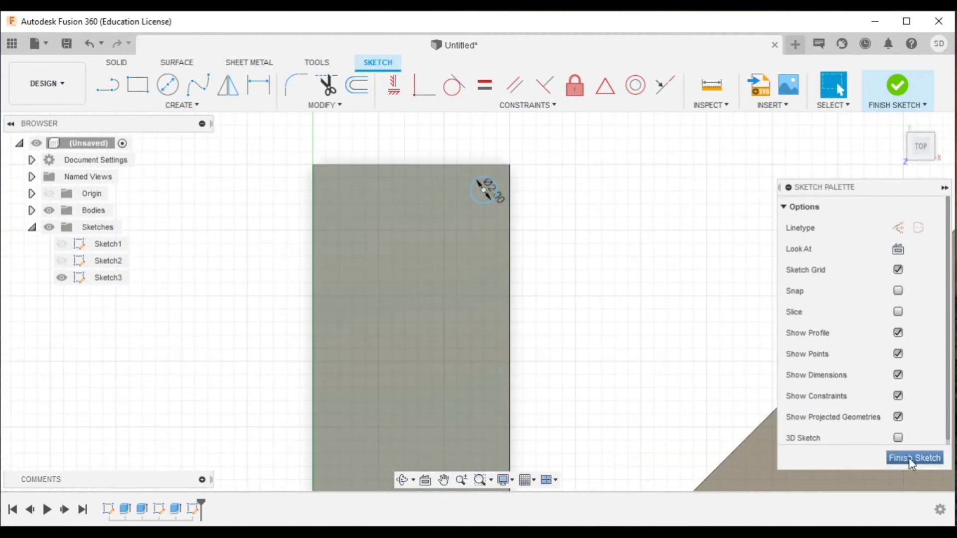
Finish the sketch and extrude the small circle 20 mm into a pillar
left_click(909, 458)
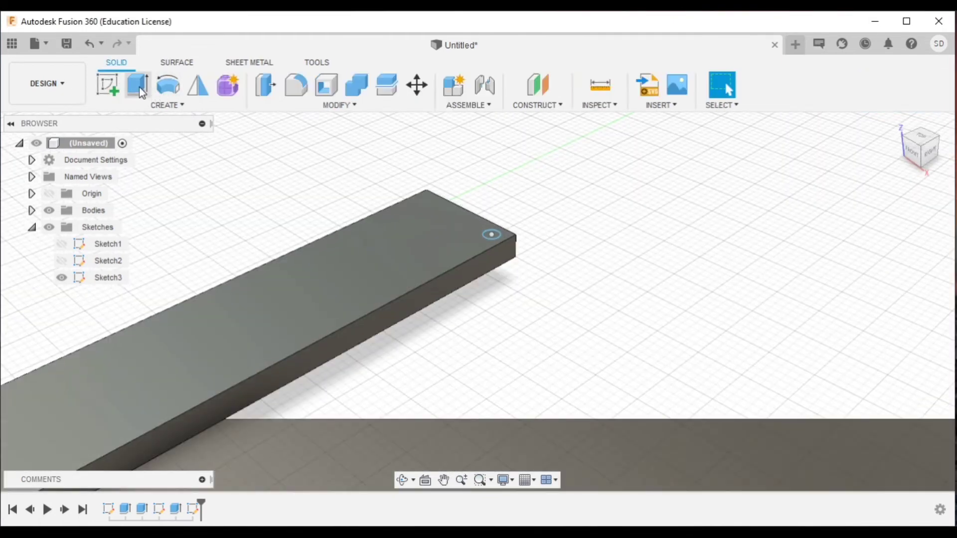
left_click(138, 84)
left_click(490, 233)
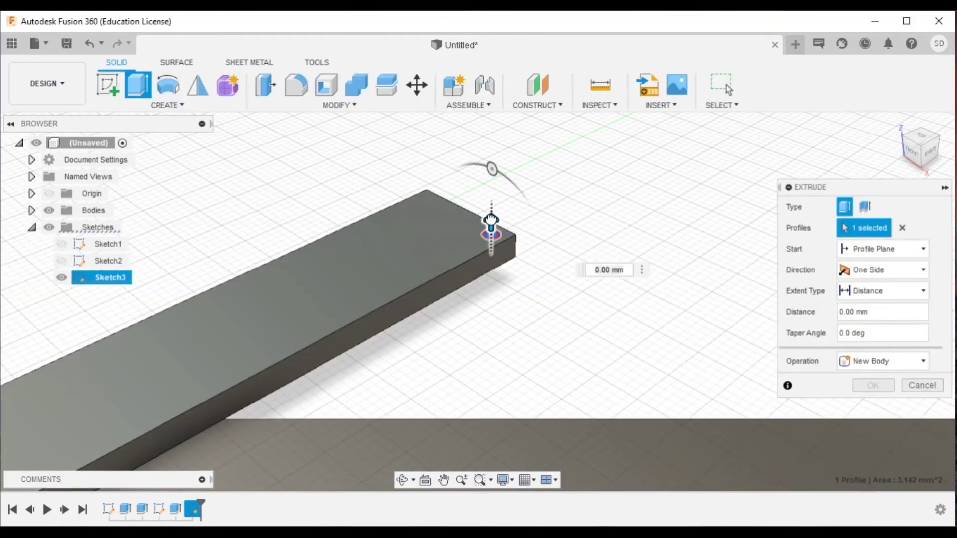
left_click_drag(491, 203, 491, 183)
type("20")
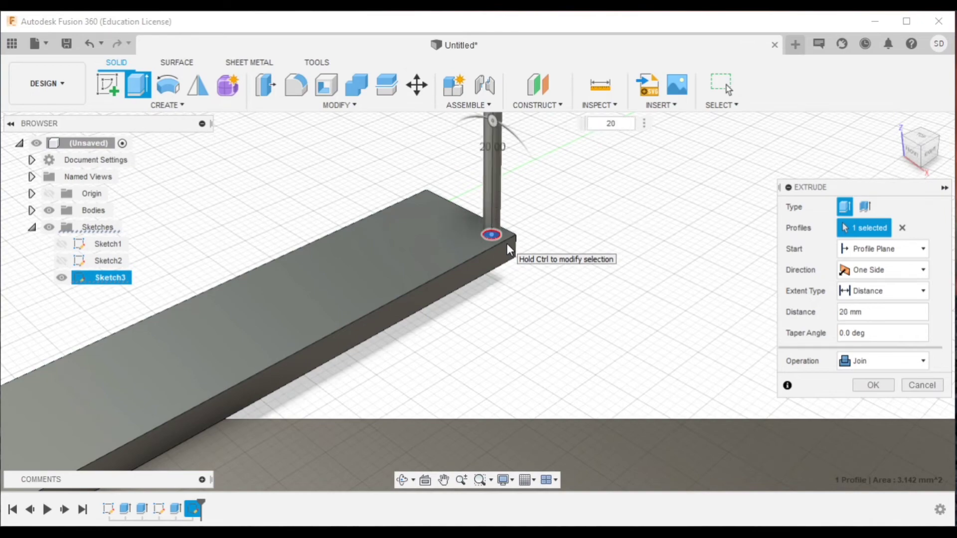
key("Return")
scroll(543, 243, "down", 5)
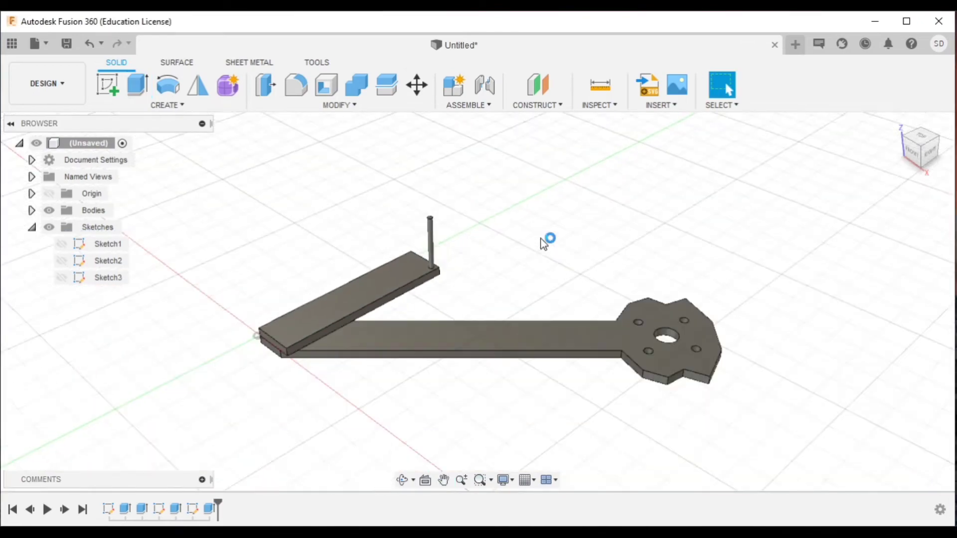
scroll(543, 243, "up", 2)
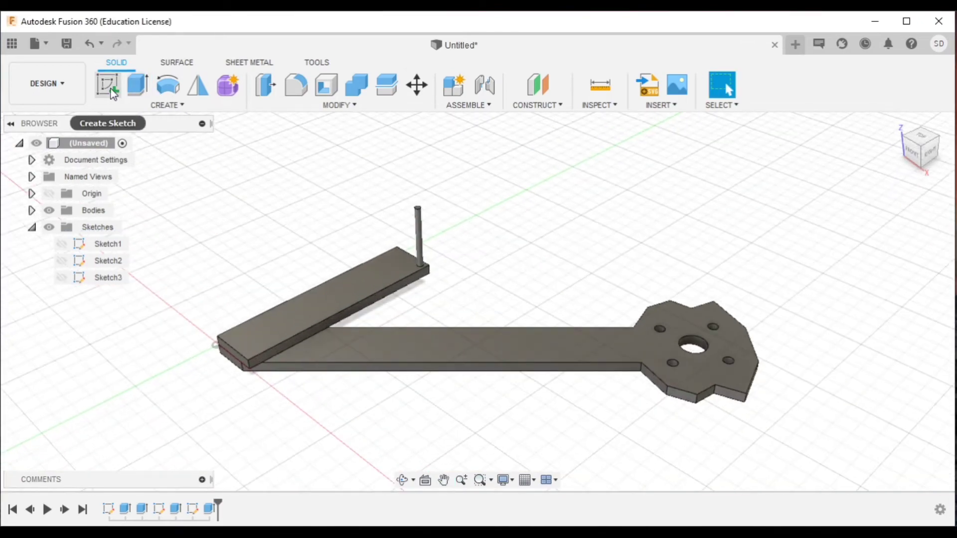
Change the pillar extrusion's operation from Join to New Body
double_click(211, 509)
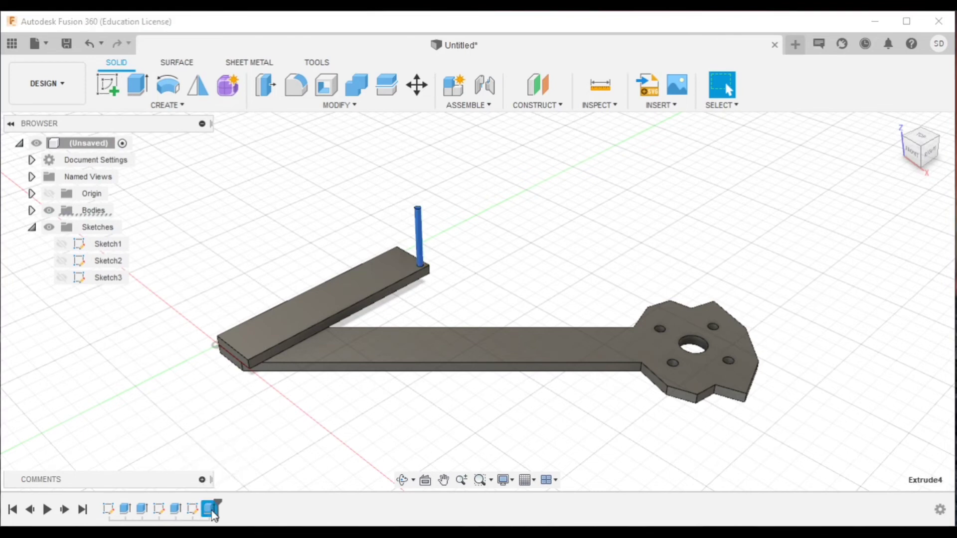
left_click(889, 362)
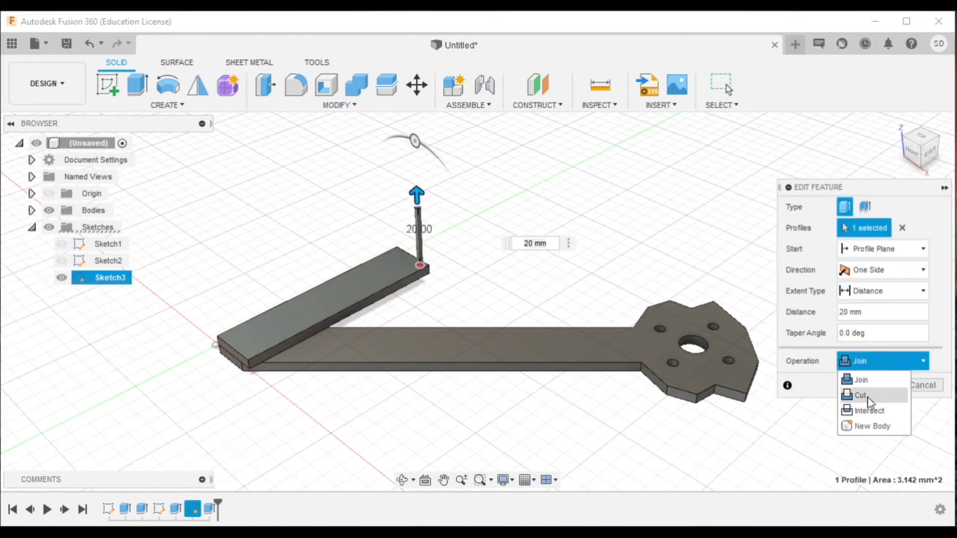
left_click(871, 426)
left_click(873, 387)
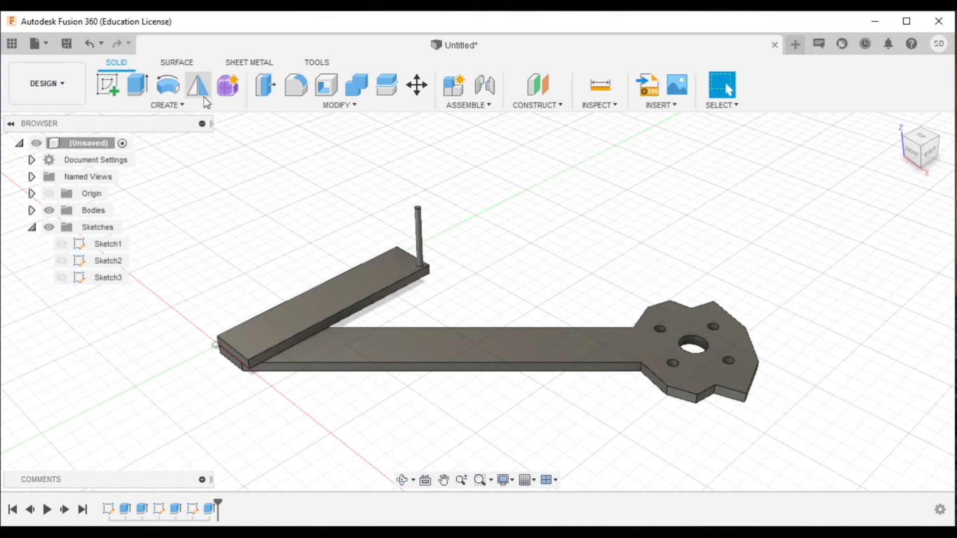
Mirror the arm, body plate and pillar across the chosen plane
left_click_drag(151, 200, 775, 453)
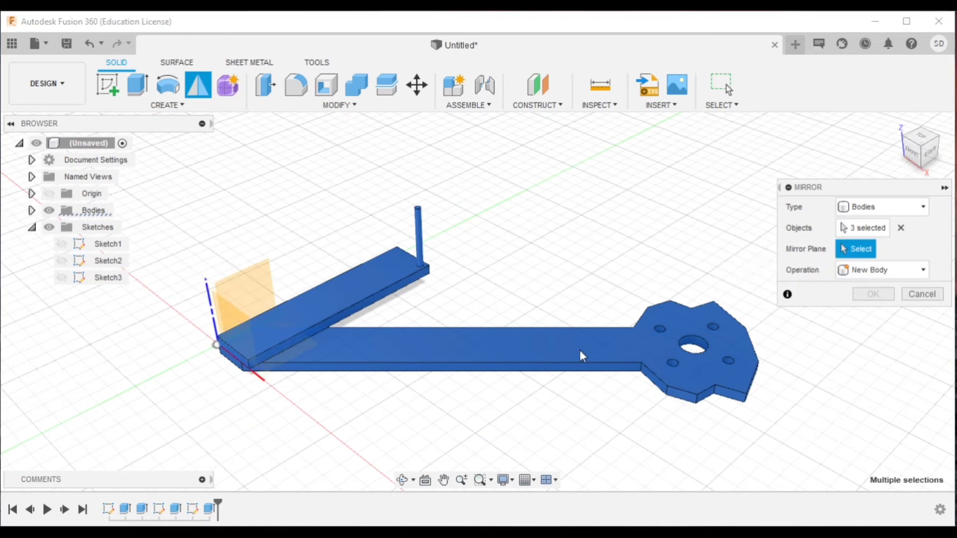
left_click(239, 355)
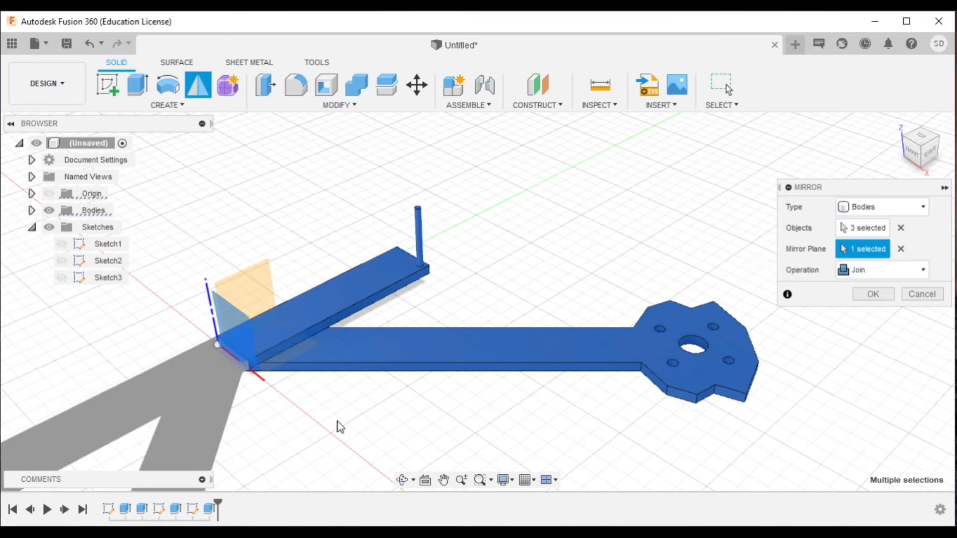
left_click(870, 294)
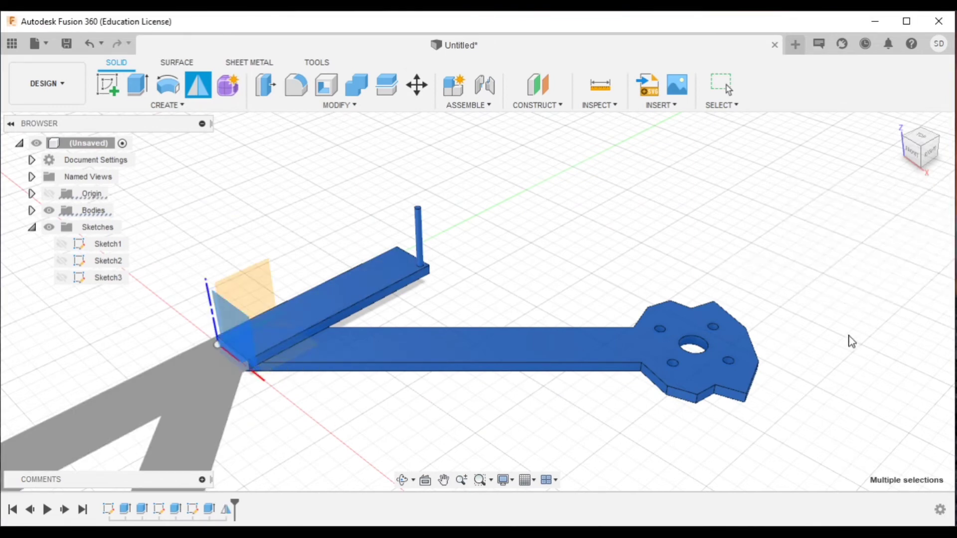
mouse_move(329, 448)
middle_mouse_down("shift")
mouse_move(446, 341)
mouse_move(364, 299)
middle_mouse_up("shift")
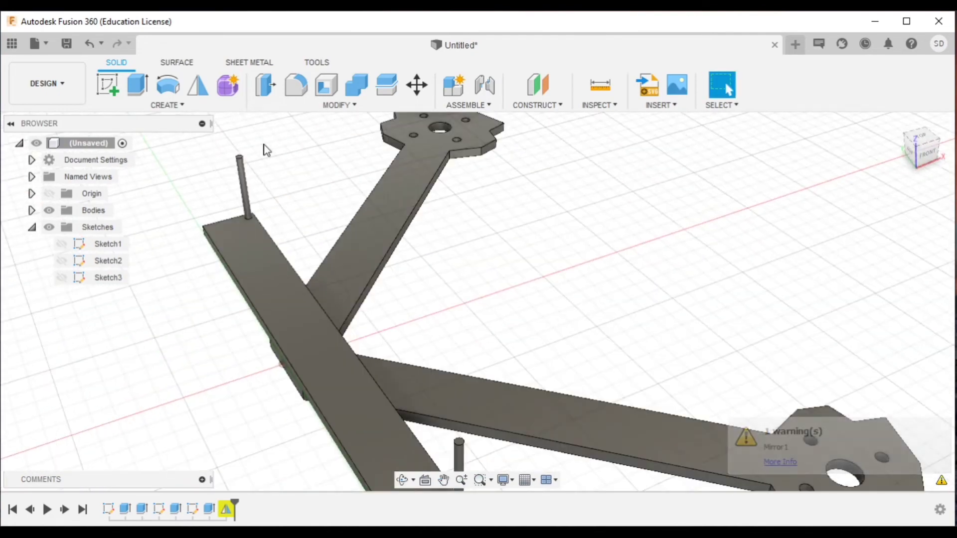
Mirror both arms, the plate and the pillars across the central plane
key("Return")
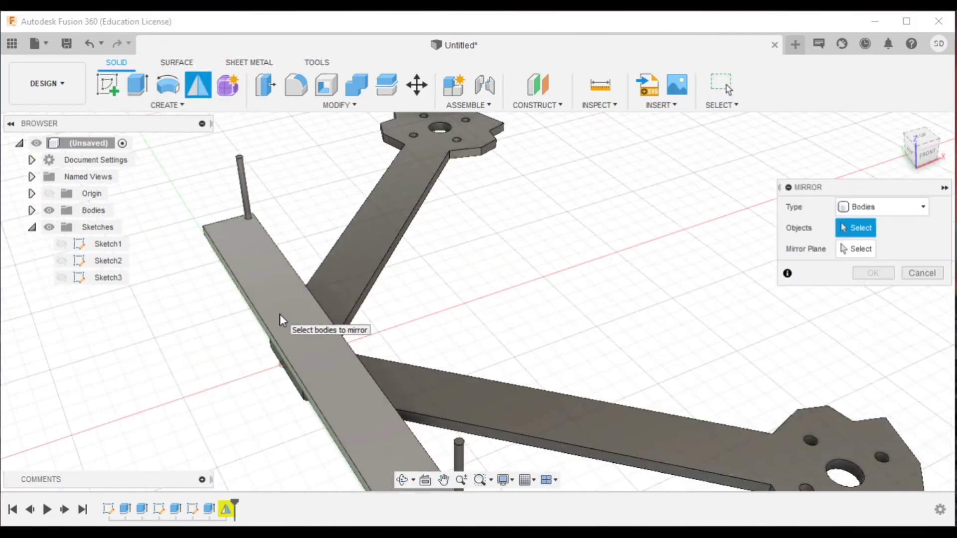
middle_click_drag(279, 315, 282, 339, "shift")
scroll(282, 334, "down", 5)
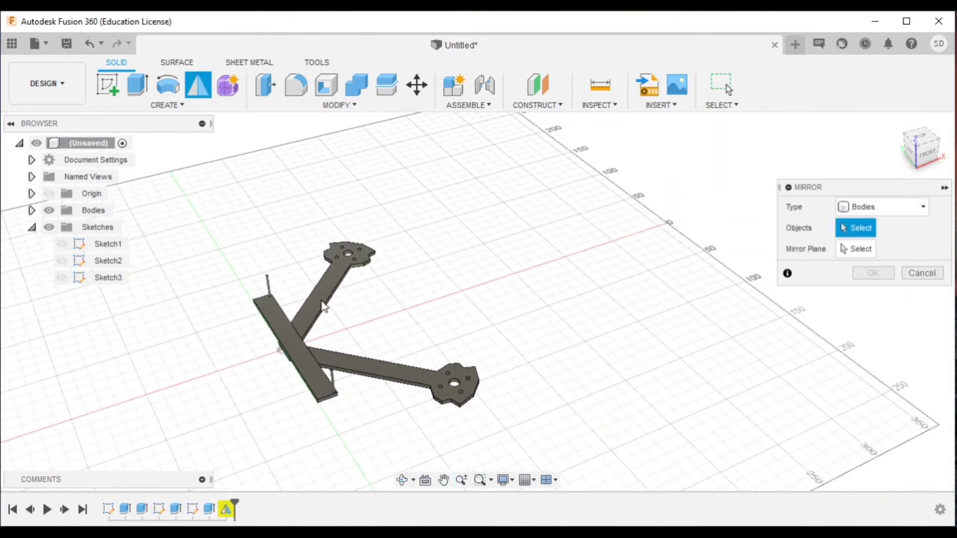
left_click_drag(206, 213, 526, 438)
scroll(318, 362, "up", 2)
scroll(318, 362, "up", 3)
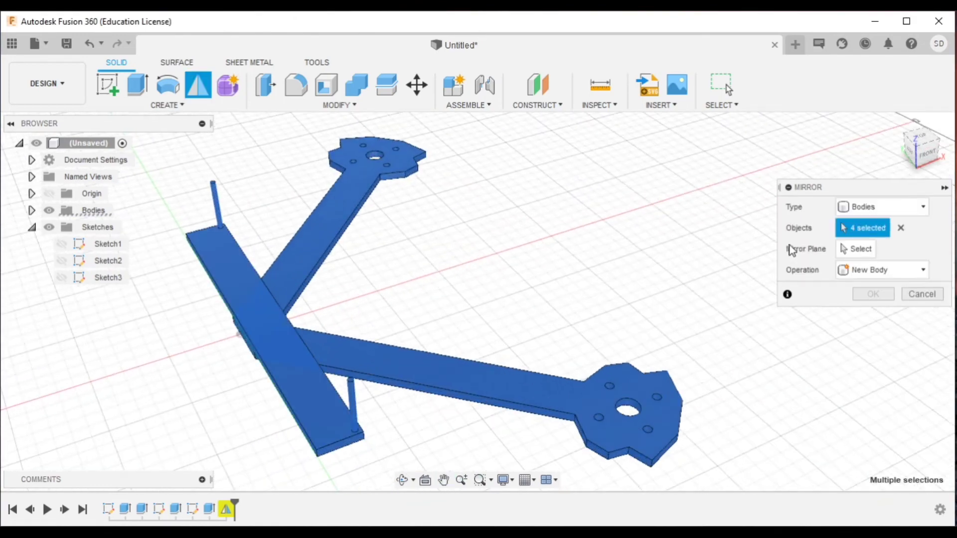
left_click(856, 248)
left_click(251, 352)
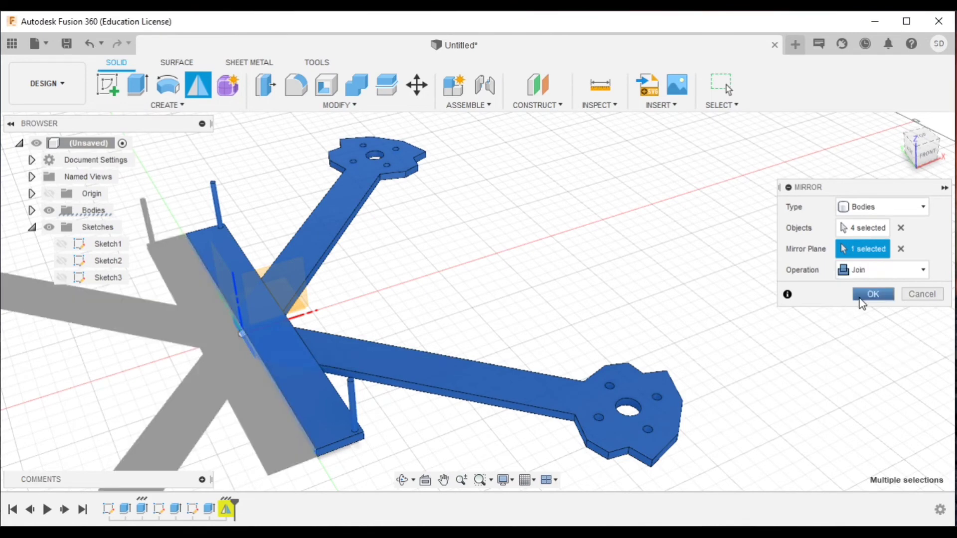
left_click(871, 294)
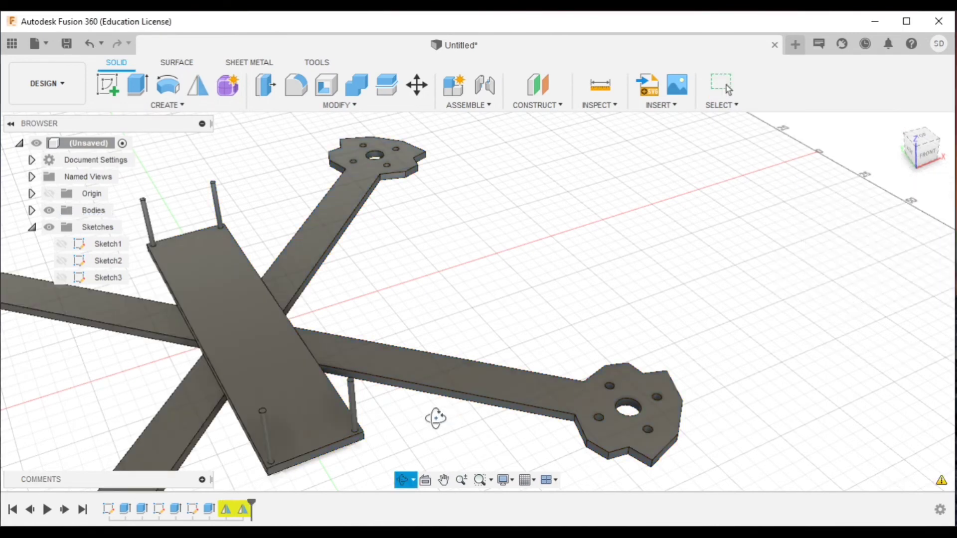
mouse_move(464, 412)
middle_mouse_down("shift")
mouse_move(408, 416)
mouse_move(458, 254)
mouse_move(523, 372)
mouse_move(474, 321)
middle_mouse_up("shift")
Move a copy of the body plate 20 mm up onto the pillars
key("m")
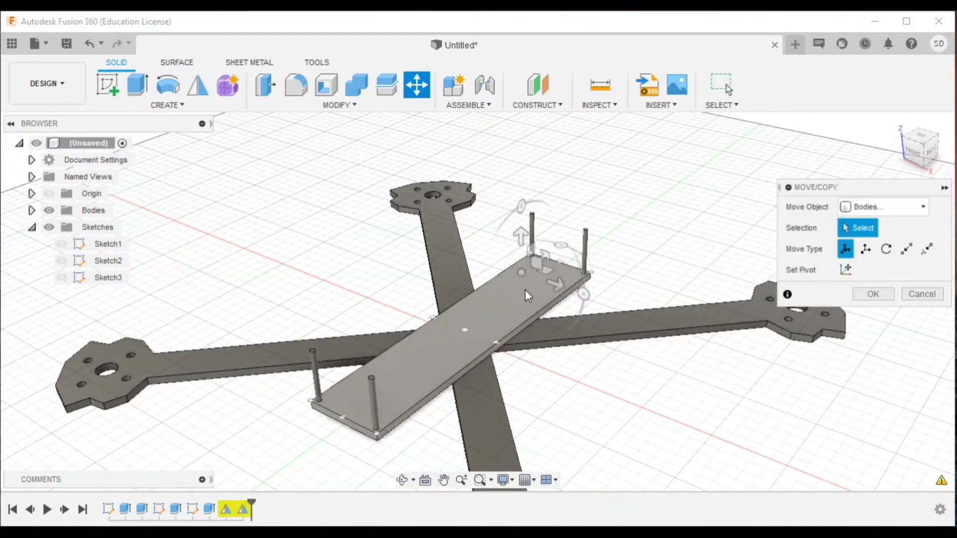
left_click(525, 290)
left_click(845, 417)
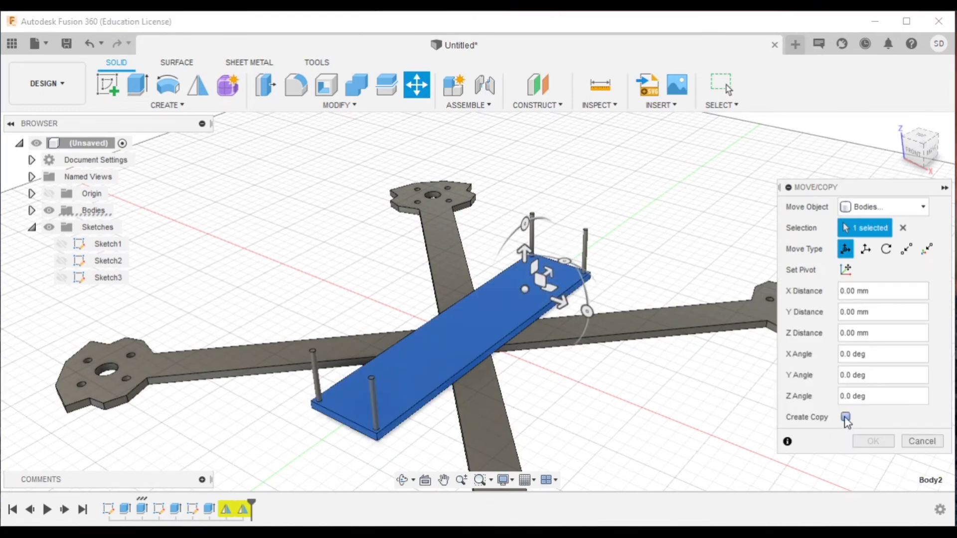
left_click_drag(524, 252, 525, 210)
type("20")
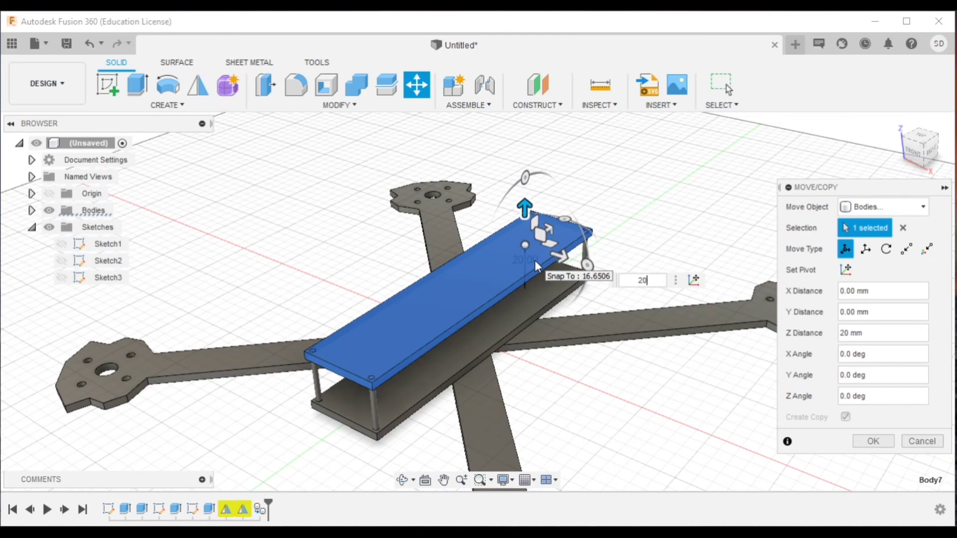
key("Return")
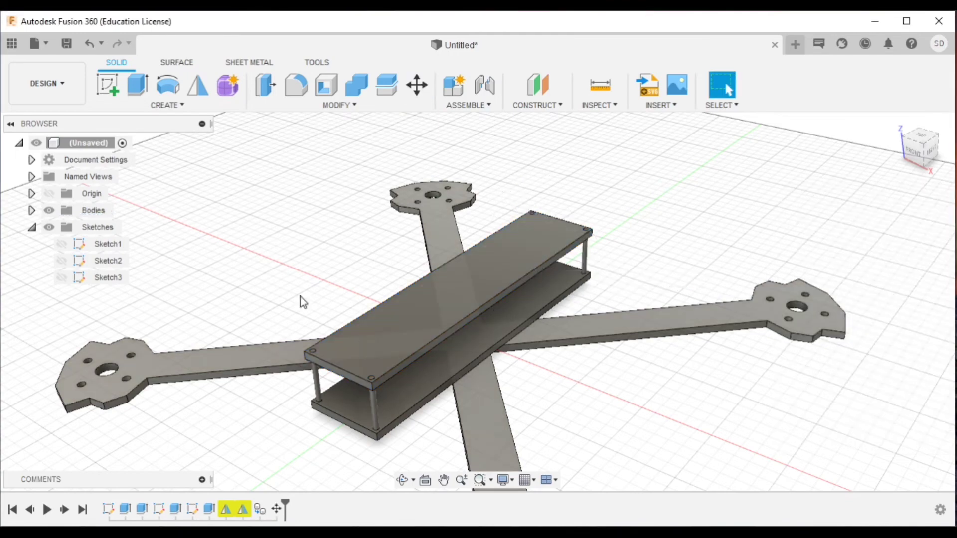
Sketch a circle centred on the top plate's front edge midpoint
left_click(107, 84)
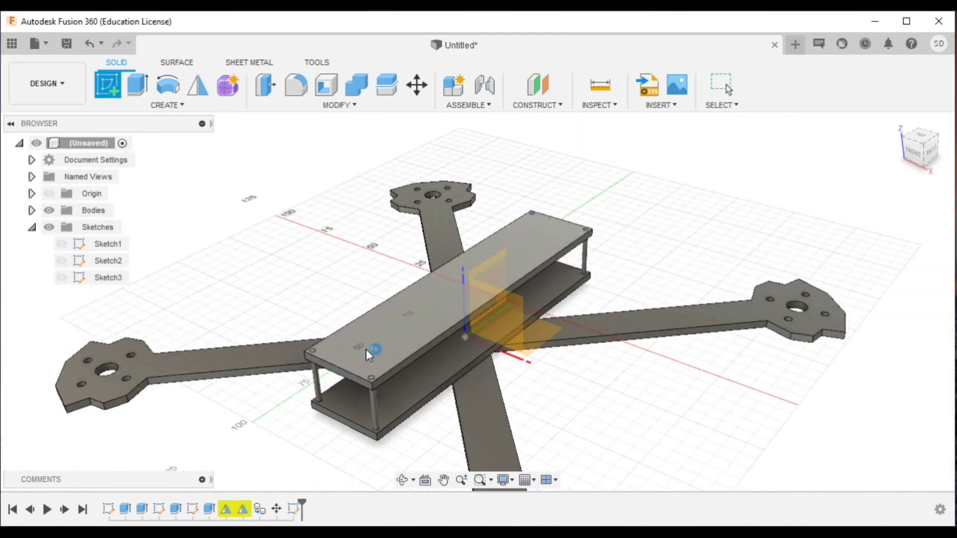
left_click(366, 348)
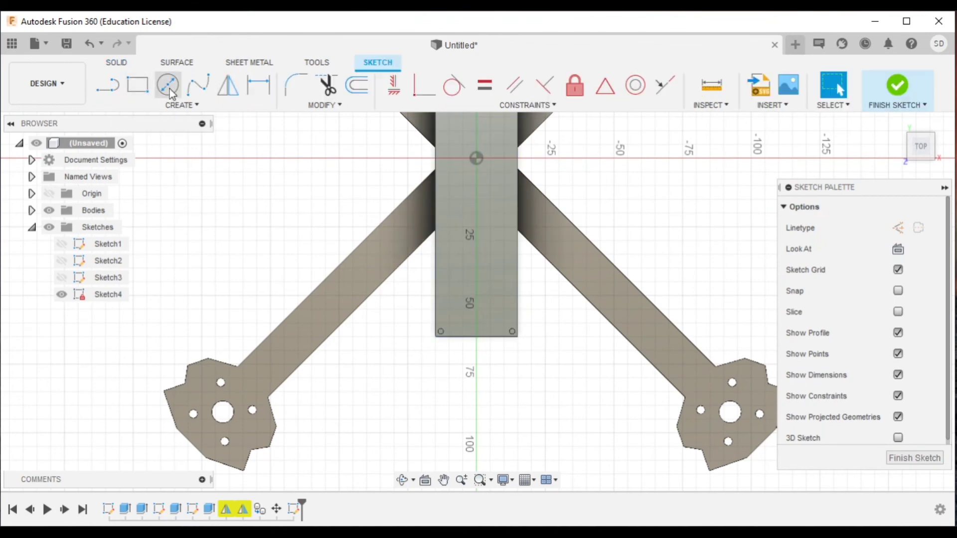
left_click(168, 86)
left_click(476, 337)
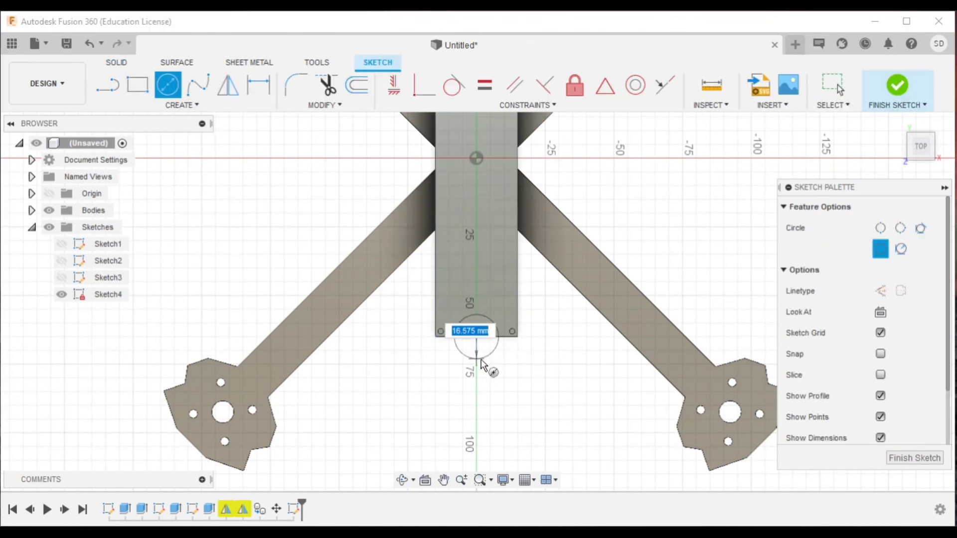
left_click(481, 364)
left_click(915, 457)
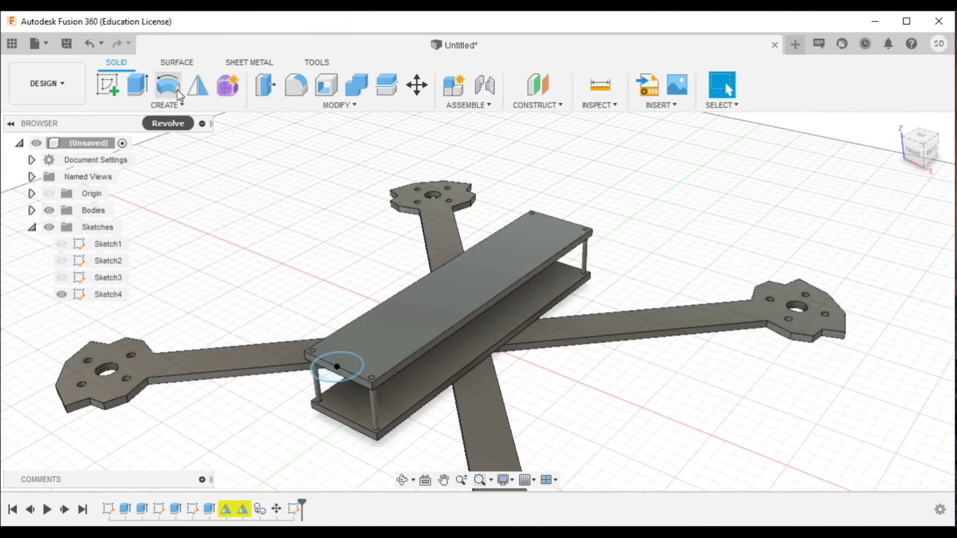
Extrude the circle as a cut through the top plate to form the notch
left_click(137, 84)
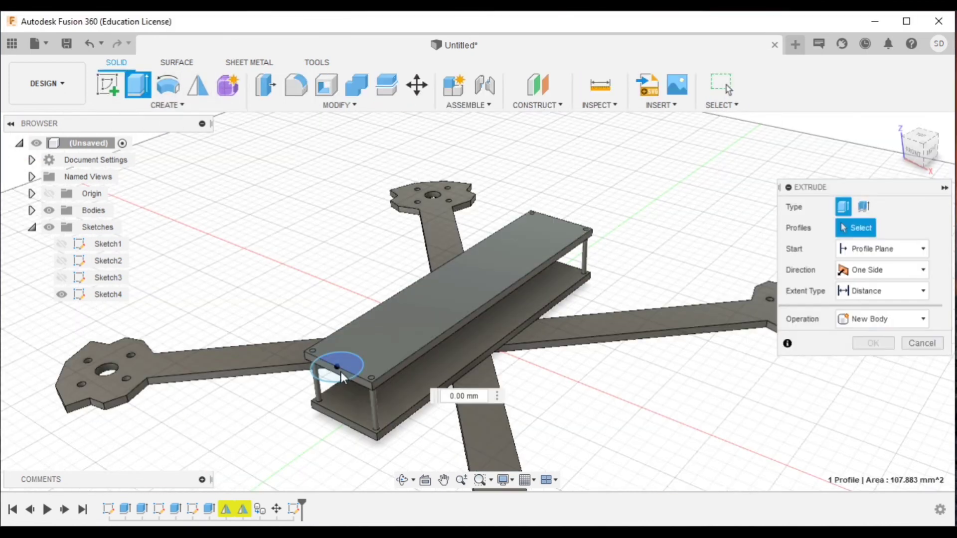
left_click(337, 370)
left_click_drag(337, 346, 332, 380)
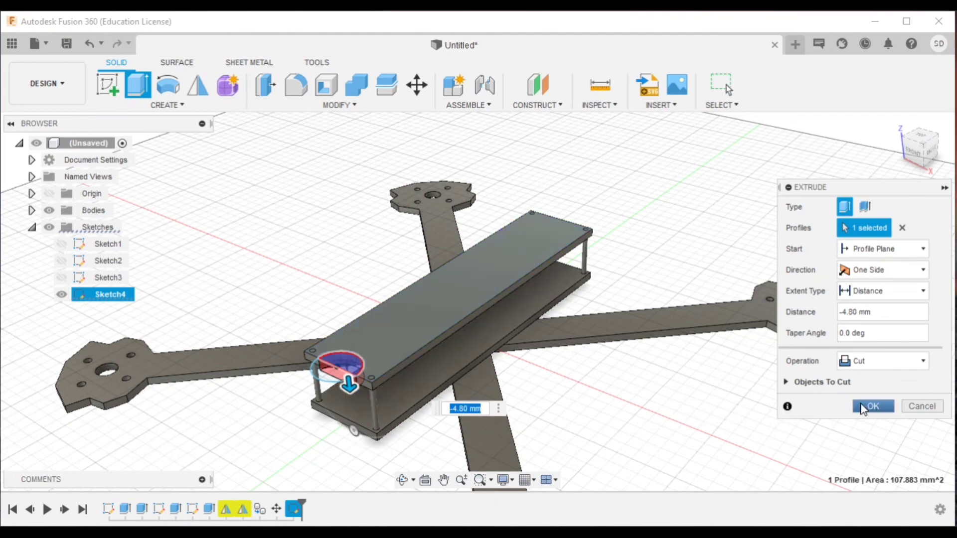
left_click(867, 407)
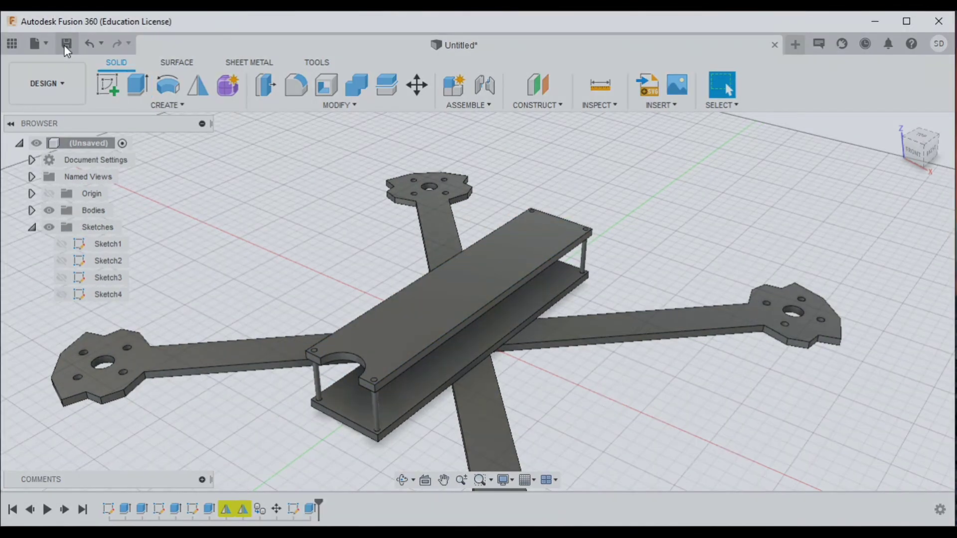
Save the design as 'demo drone' in the Drone project
left_click(66, 44)
type("demo drone")
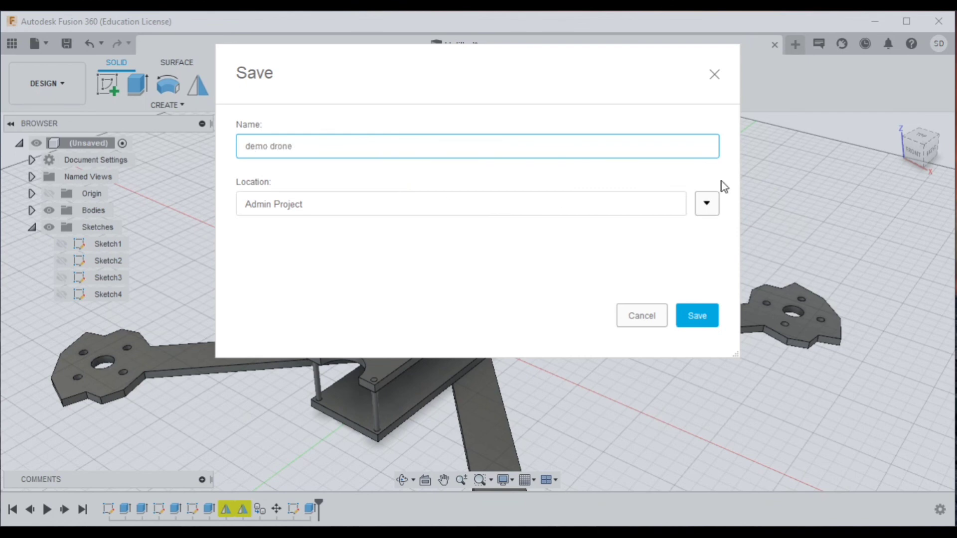
left_click(707, 202)
left_click(250, 390)
left_click(705, 204)
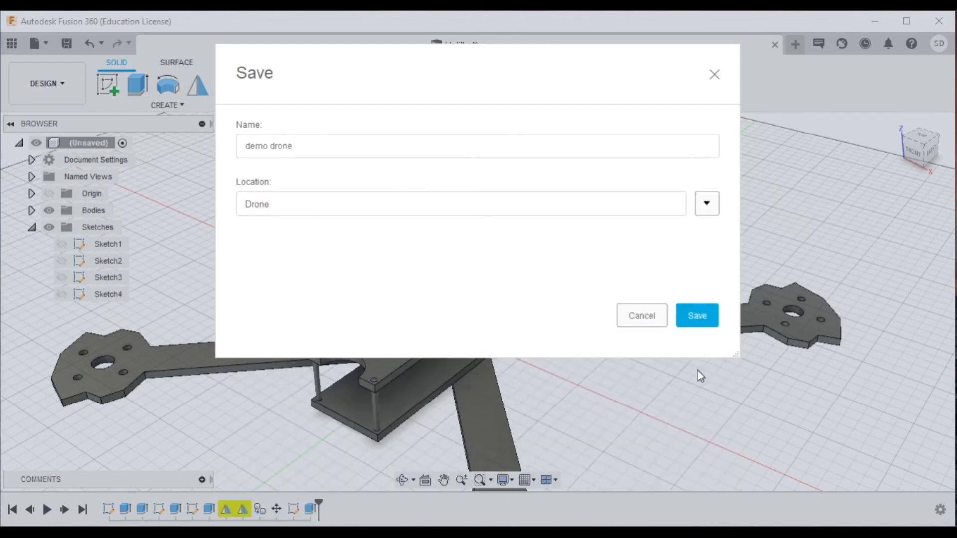
left_click(693, 320)
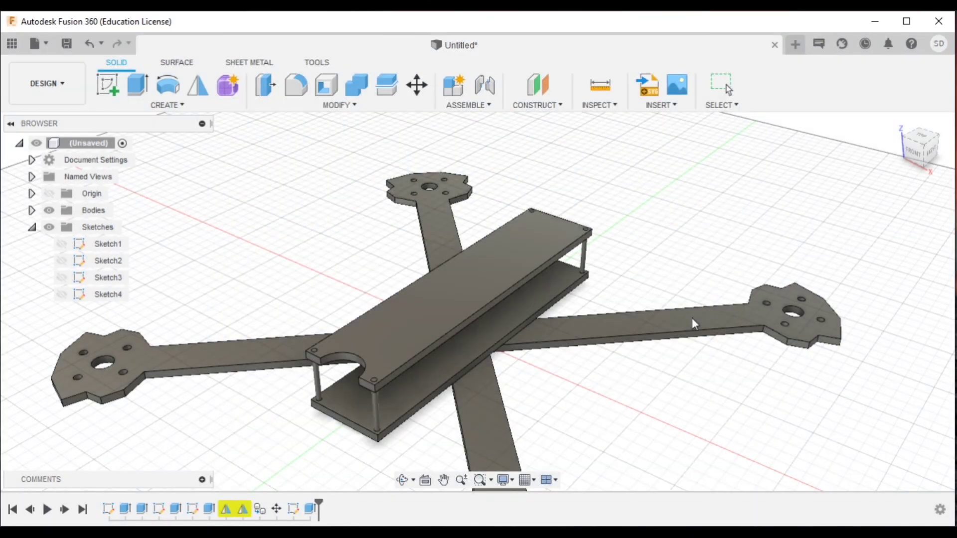